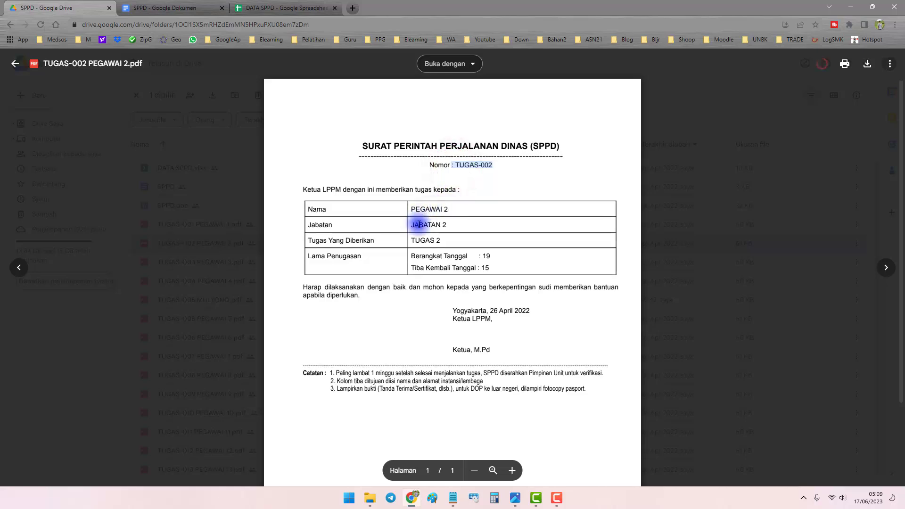
# Check the TUGAS-002 PDF against the DATA SPPD sheet and template, then close the preview.
pyautogui.moveTo(409, 238); pyautogui.dragTo(451, 239)
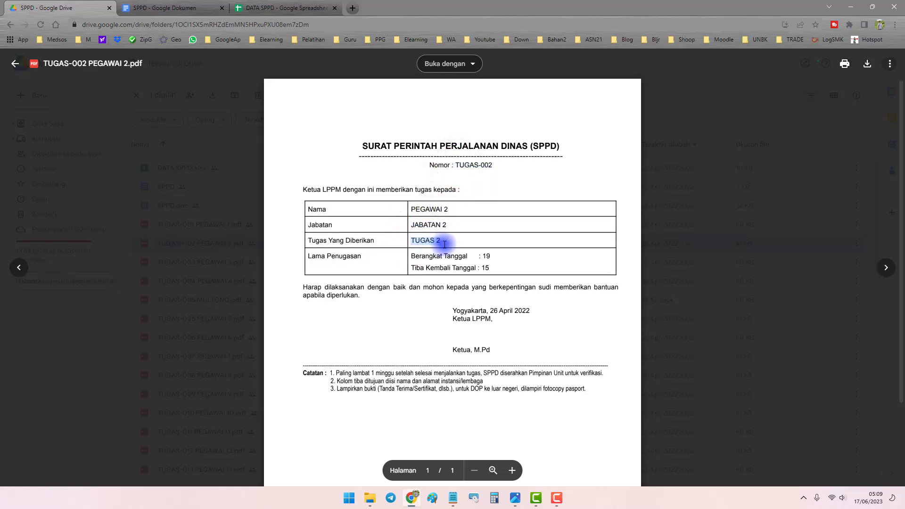
pyautogui.click(285, 8)
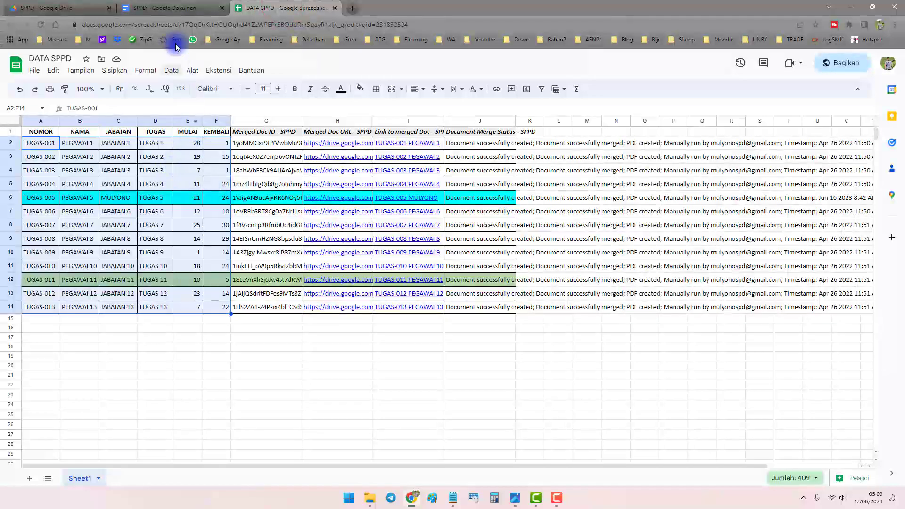
pyautogui.click(198, 7)
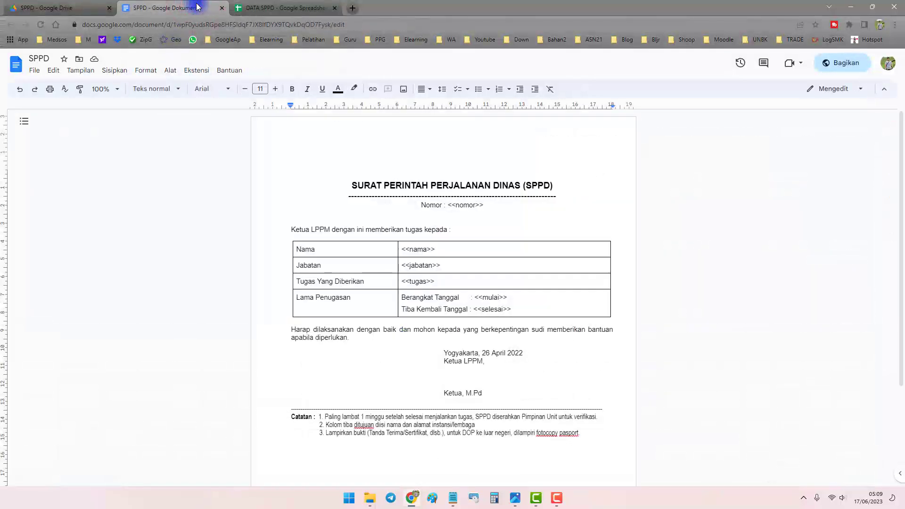
pyautogui.click(252, 8)
pyautogui.click(60, 8)
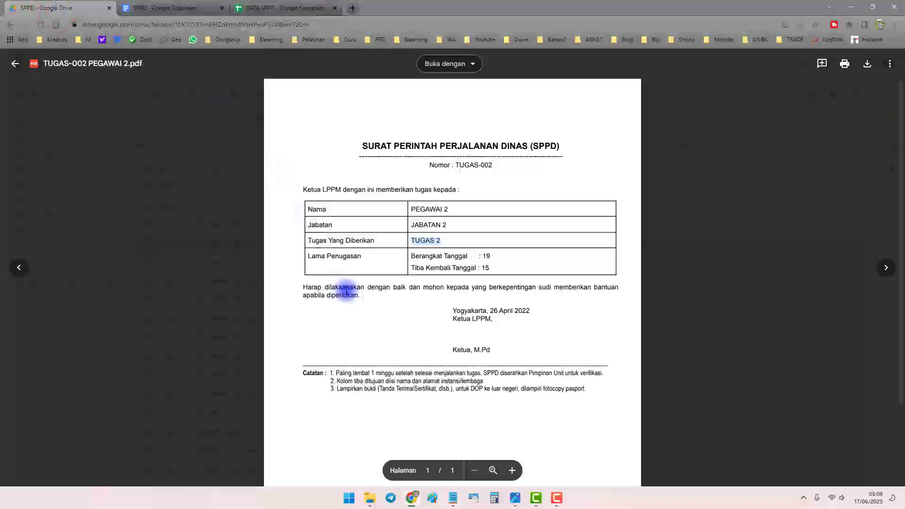
pyautogui.click(515, 499)
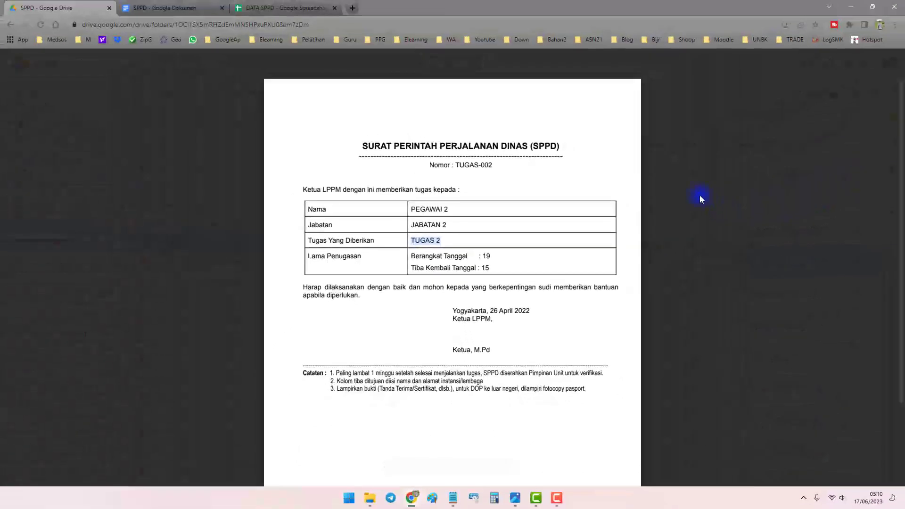
pyautogui.click(701, 199)
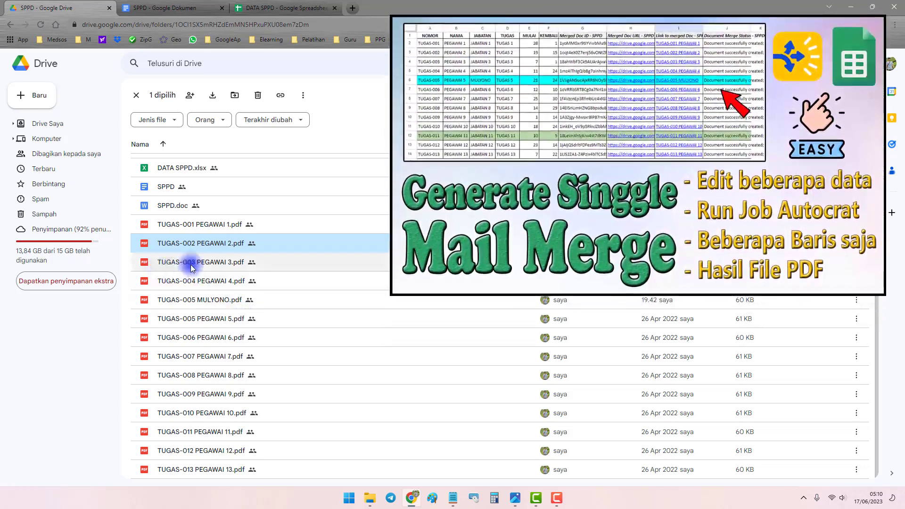
# Close the SPPD - Google Dokumen tab and clear the range selection in DATA SPPD.
pyautogui.click(185, 7)
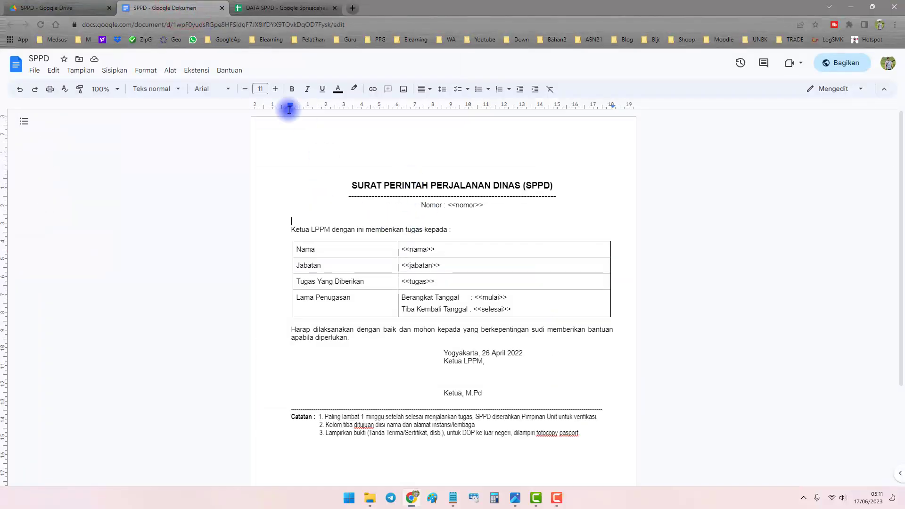
pyautogui.click(254, 8)
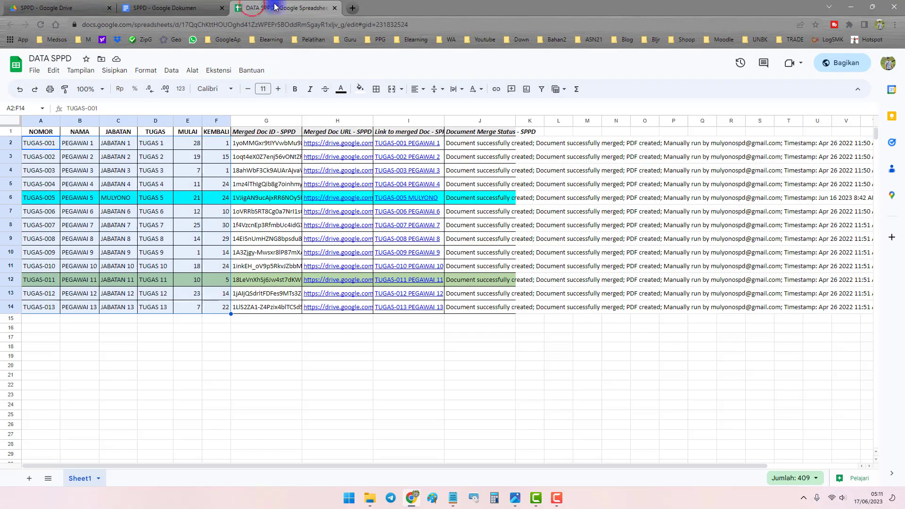
pyautogui.click(147, 13)
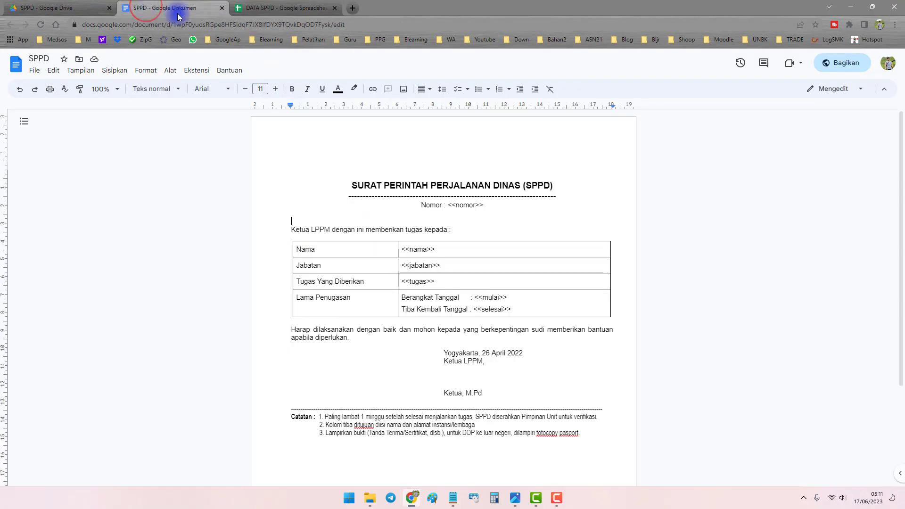
pyautogui.click(222, 10)
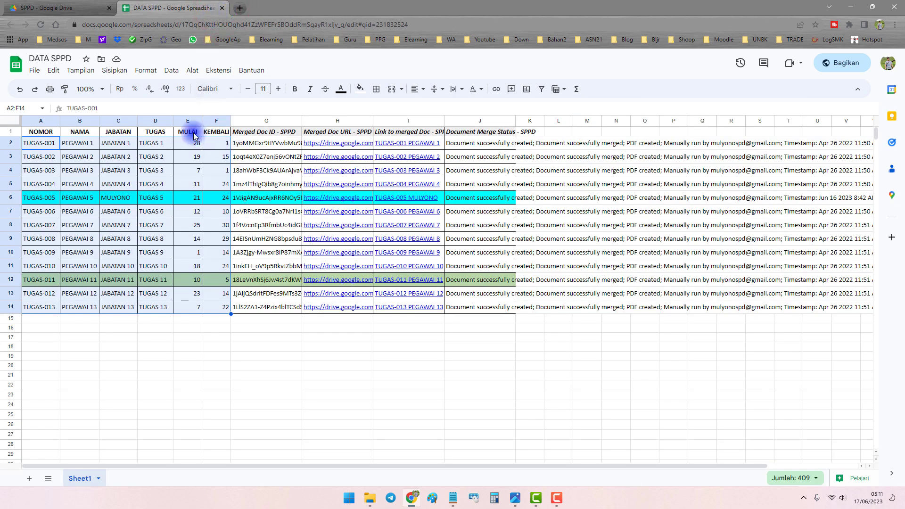
pyautogui.click(396, 373)
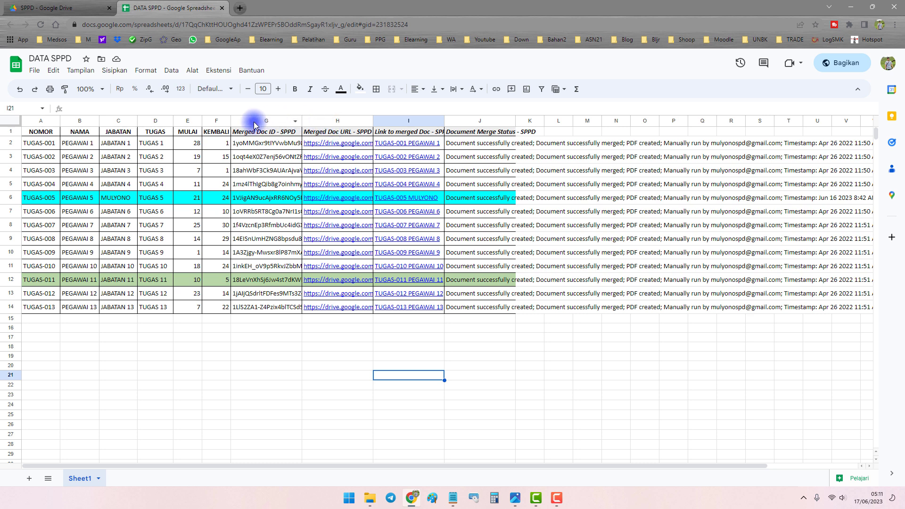
# Select the Merged Doc ID through Document Merge Status output cells in columns G to J.
pyautogui.click(283, 121)
pyautogui.moveTo(283, 120); pyautogui.dragTo(474, 131)
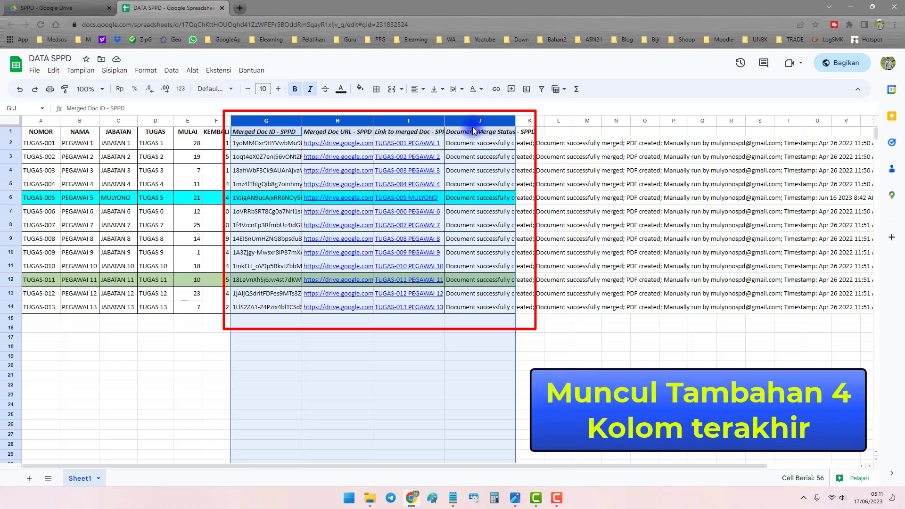
pyautogui.click(333, 226)
pyautogui.click(263, 136)
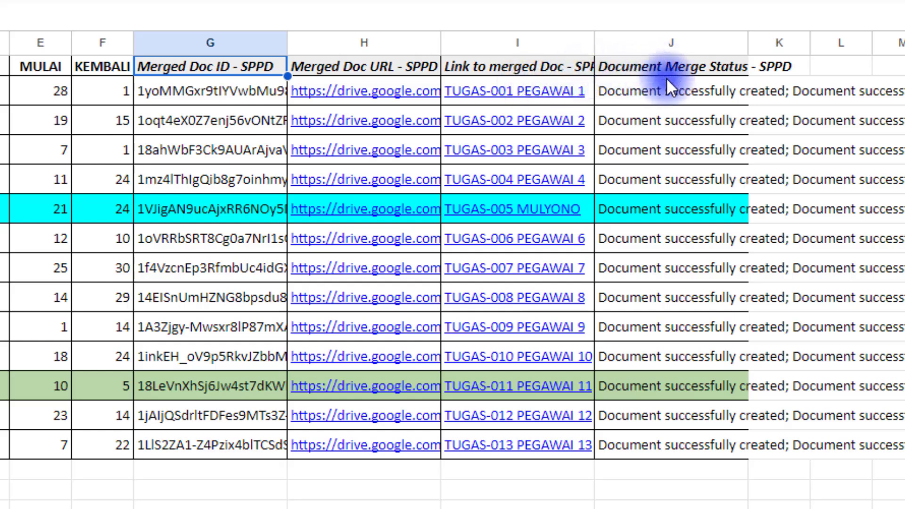
pyautogui.click(716, 45)
pyautogui.click(228, 42)
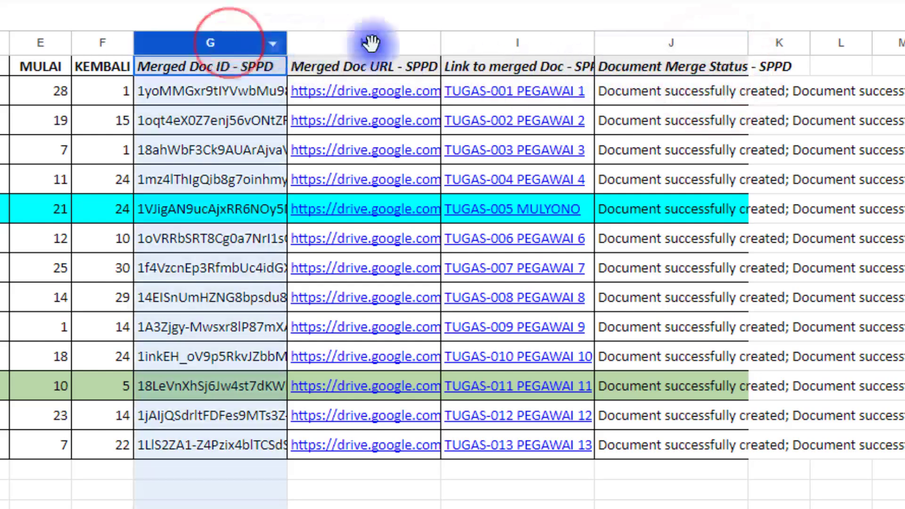
pyautogui.moveTo(371, 42); pyautogui.dragTo(706, 56)
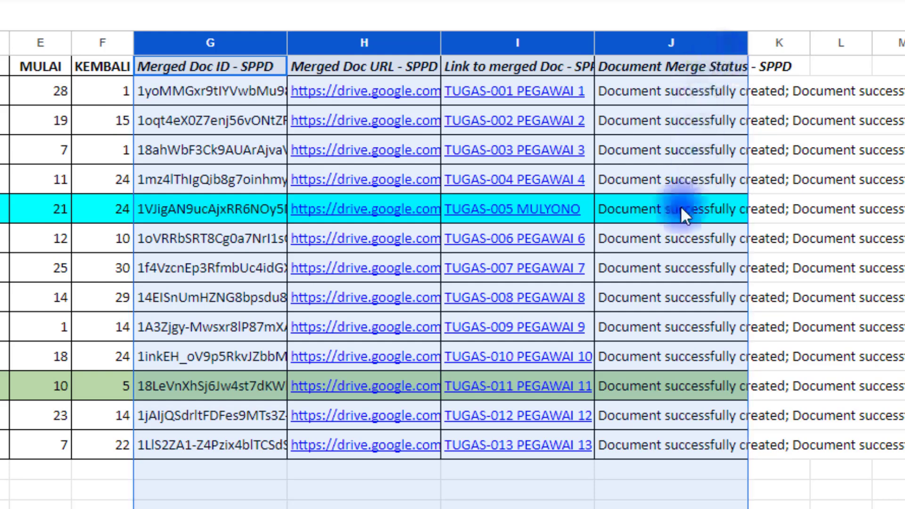
pyautogui.click(163, 86)
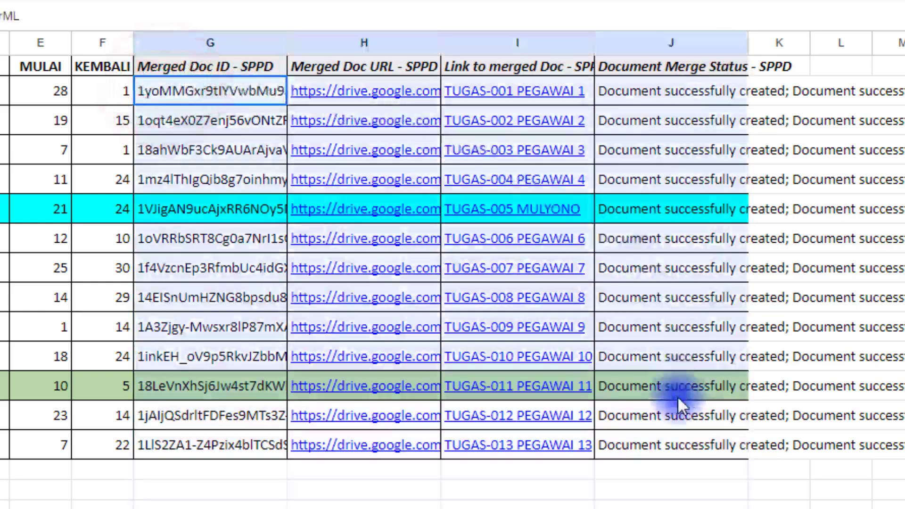
pyautogui.moveTo(678, 396); pyautogui.dragTo(681, 445)
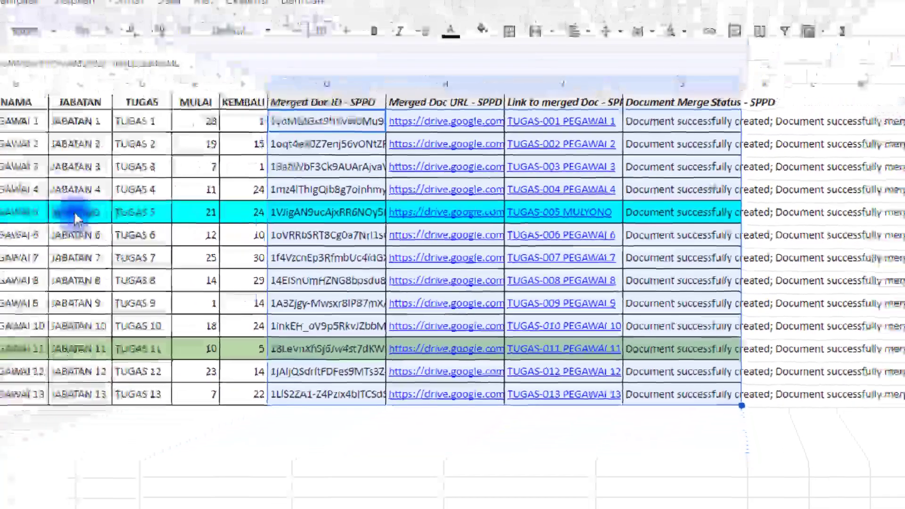
# Change row 6 (TUGAS-005) to name ANTON and position DIREKTUR.
pyautogui.click(74, 212)
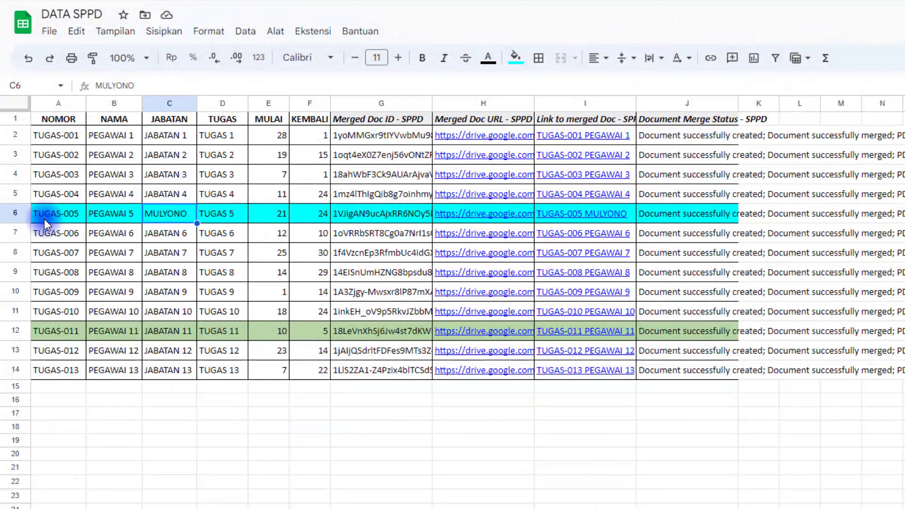
pyautogui.moveTo(43, 219); pyautogui.dragTo(151, 213)
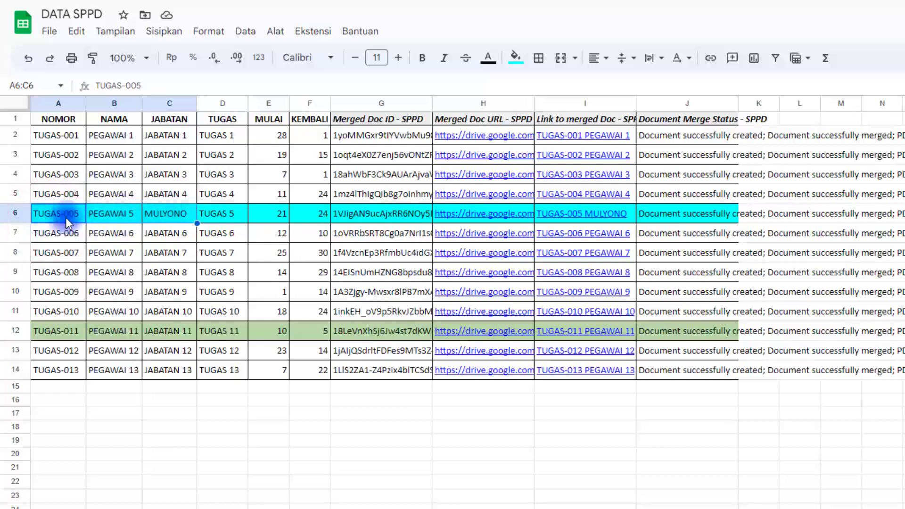
pyautogui.click(166, 215)
pyautogui.click(104, 216)
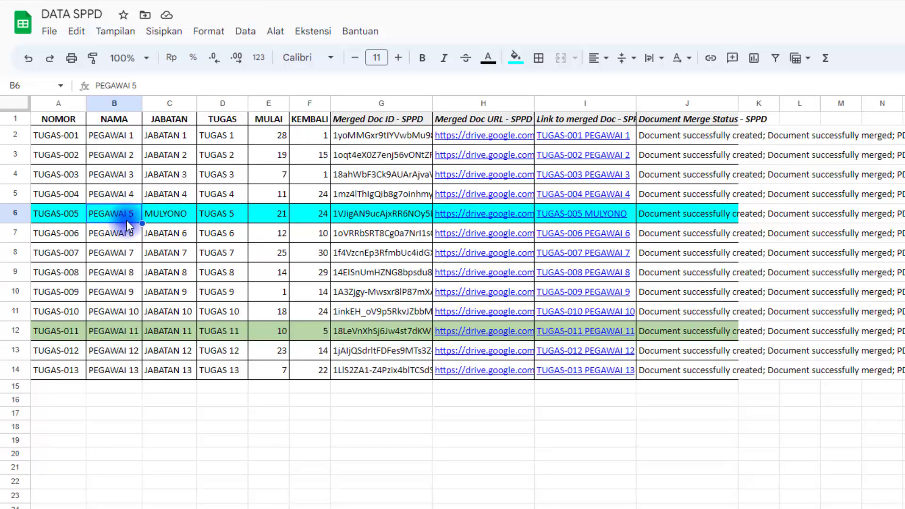
pyautogui.write('ANTON')
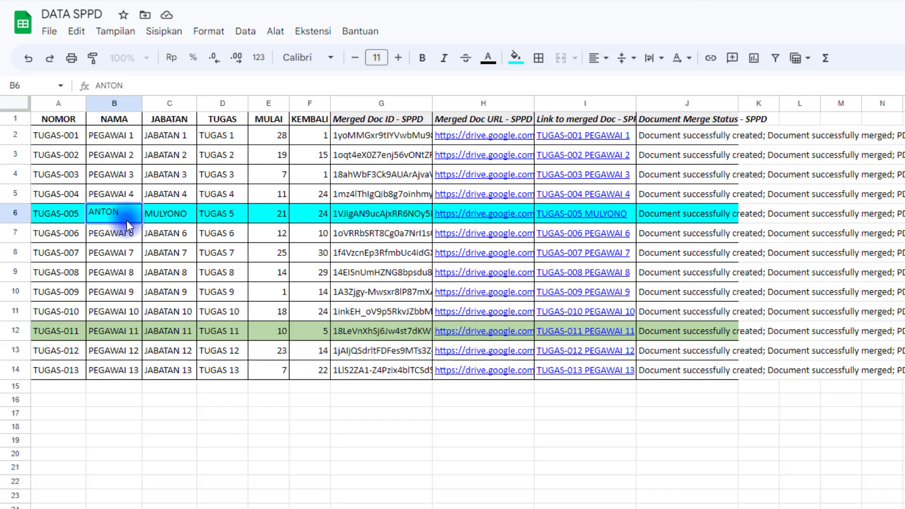
pyautogui.press('Return')
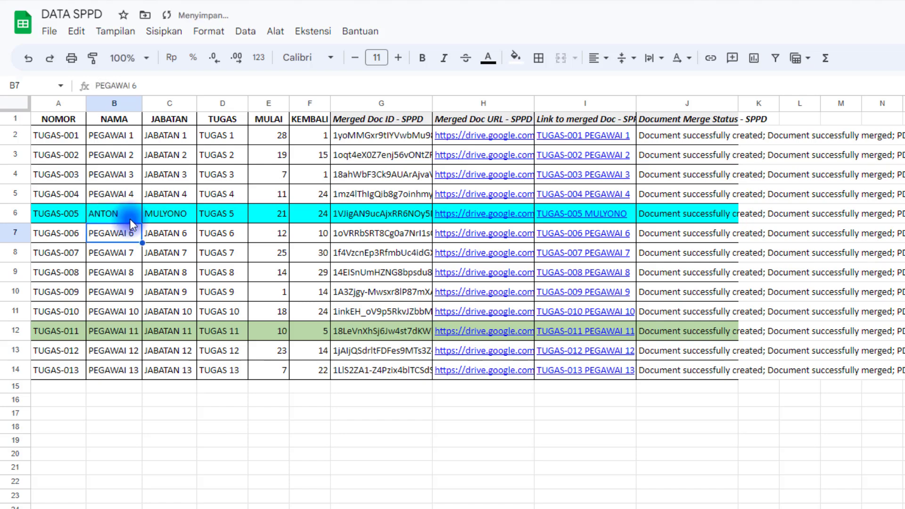
pyautogui.click(179, 215)
pyautogui.write('DI')
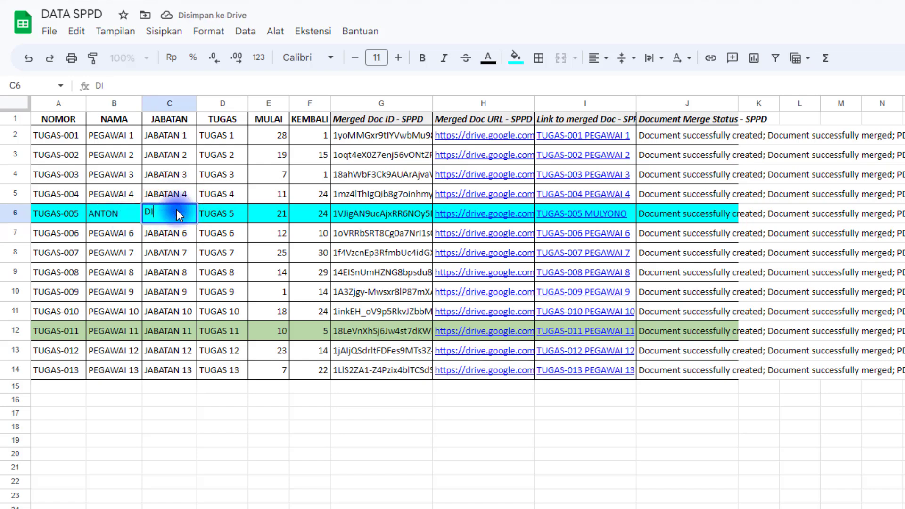
pyautogui.write('REKTUR')
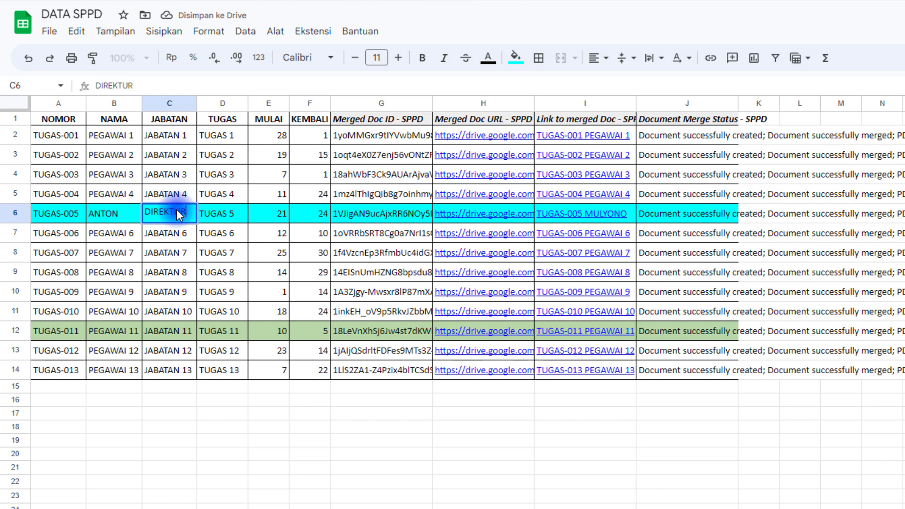
pyautogui.press('Return')
pyautogui.click(155, 214)
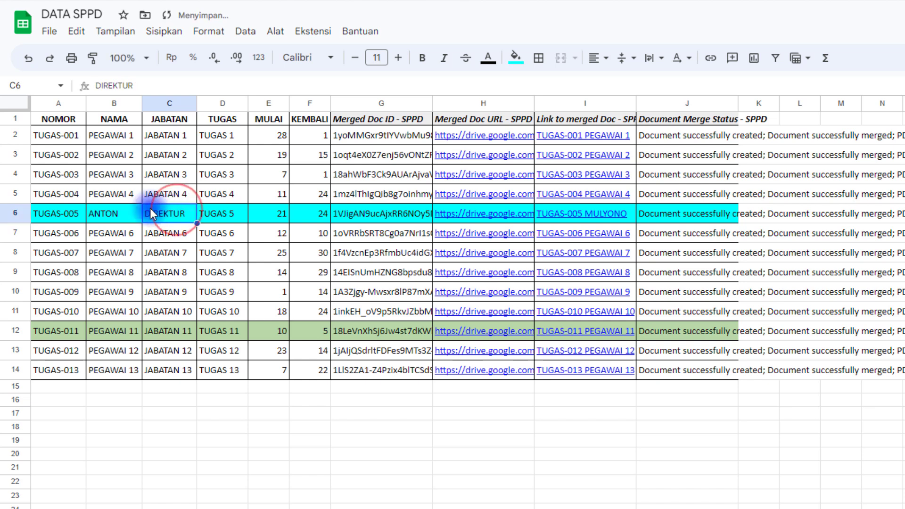
pyautogui.click(111, 213)
pyautogui.keyDown('shift'); pyautogui.click(163, 213); pyautogui.keyUp('shift')
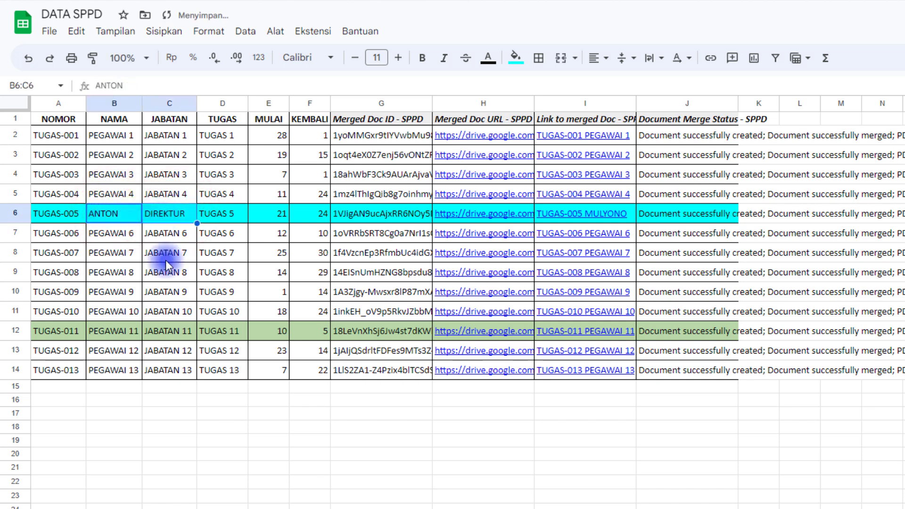
pyautogui.click(115, 333)
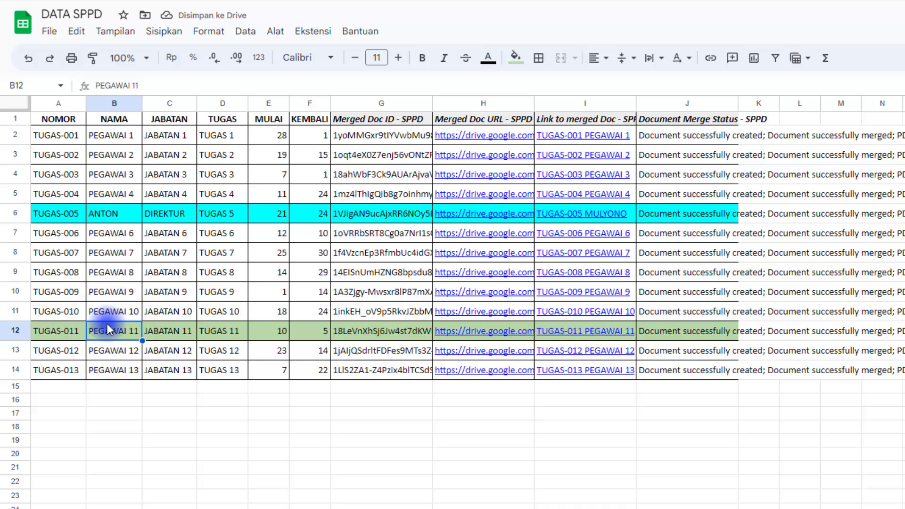
pyautogui.click(111, 274)
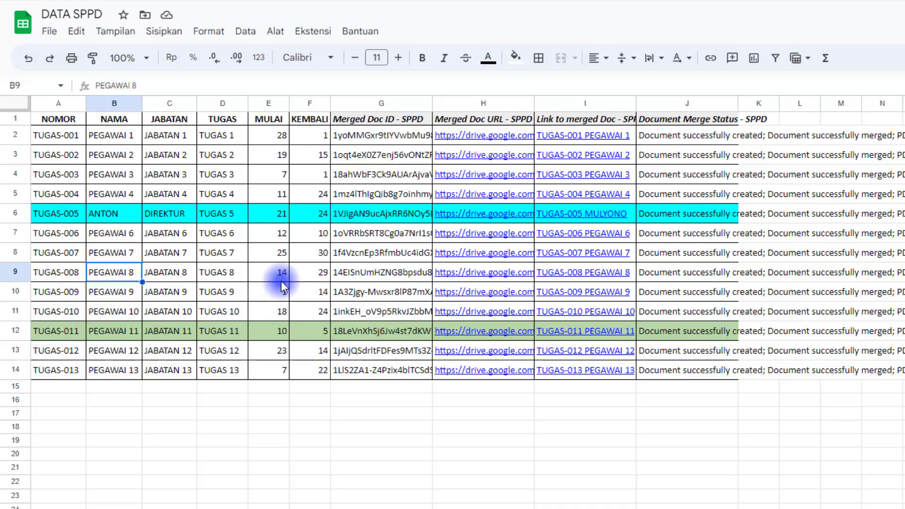
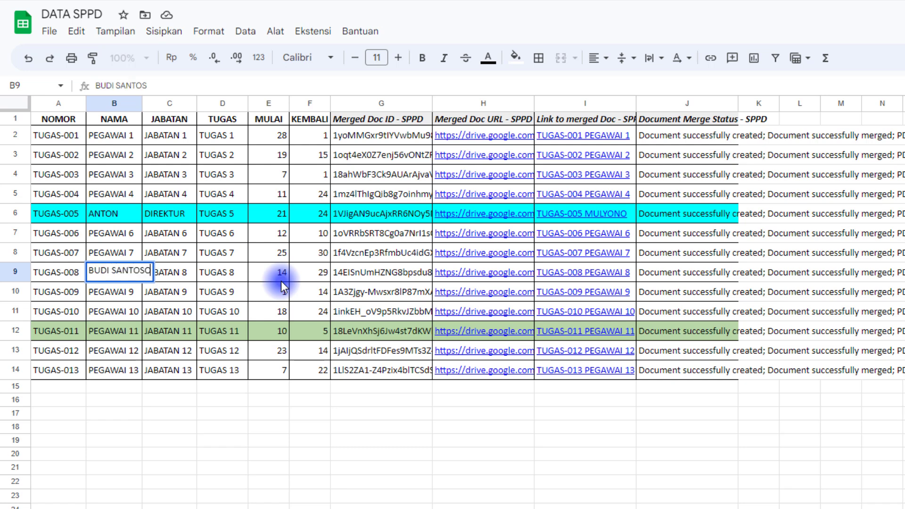
pyautogui.press('Return')
pyautogui.press('Up')
pyautogui.press('Right')
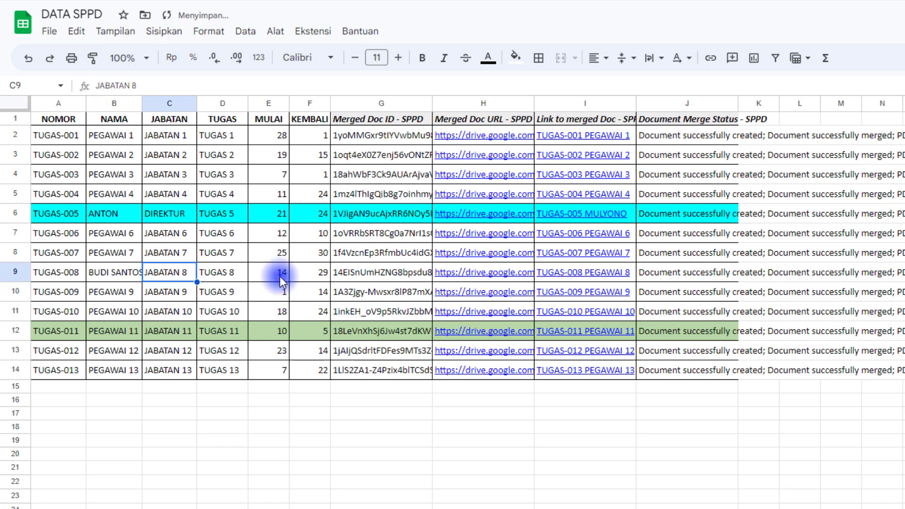
pyautogui.moveTo(141, 94); pyautogui.dragTo(179, 101)
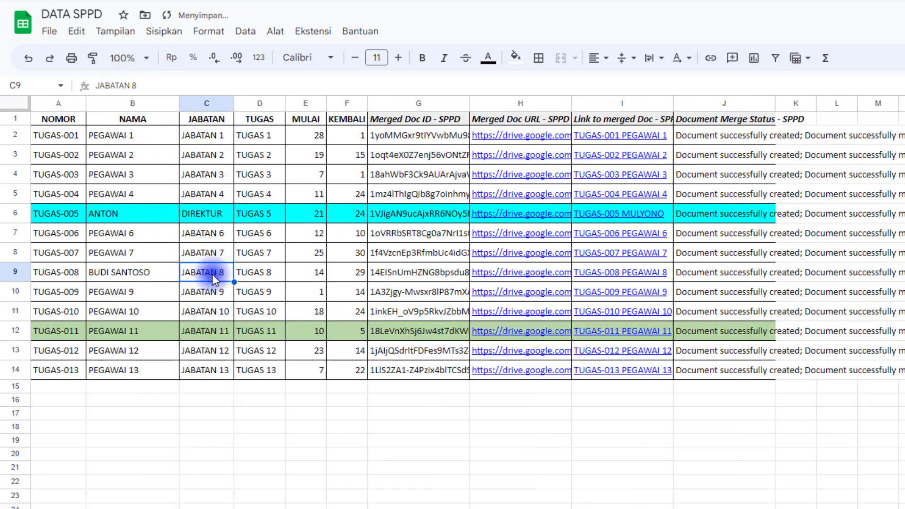
pyautogui.write('PEGAWAI LAPANGAN')
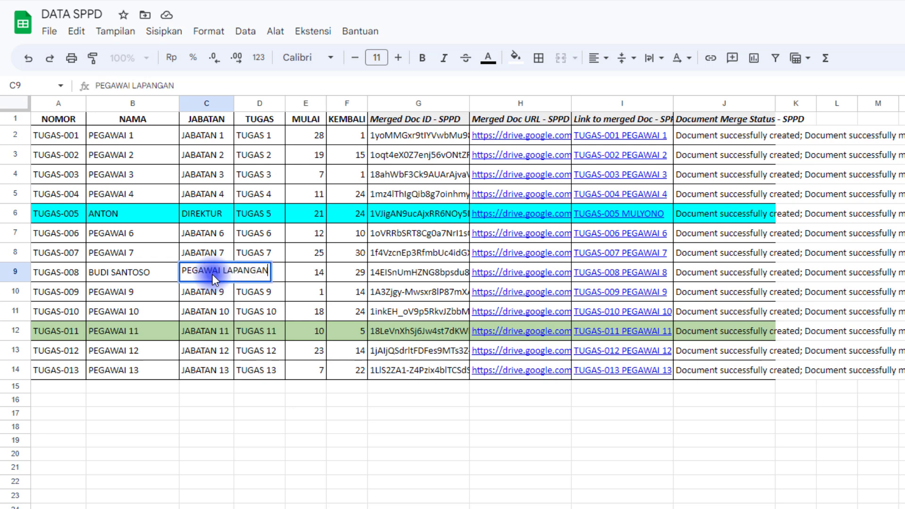
pyautogui.press('Return')
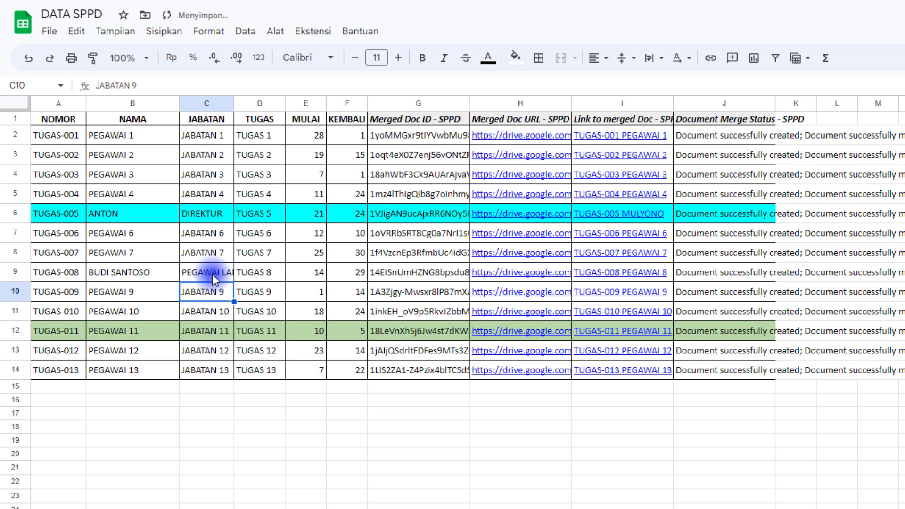
pyautogui.moveTo(233, 103); pyautogui.dragTo(302, 143)
pyautogui.moveTo(125, 273); pyautogui.dragTo(212, 272)
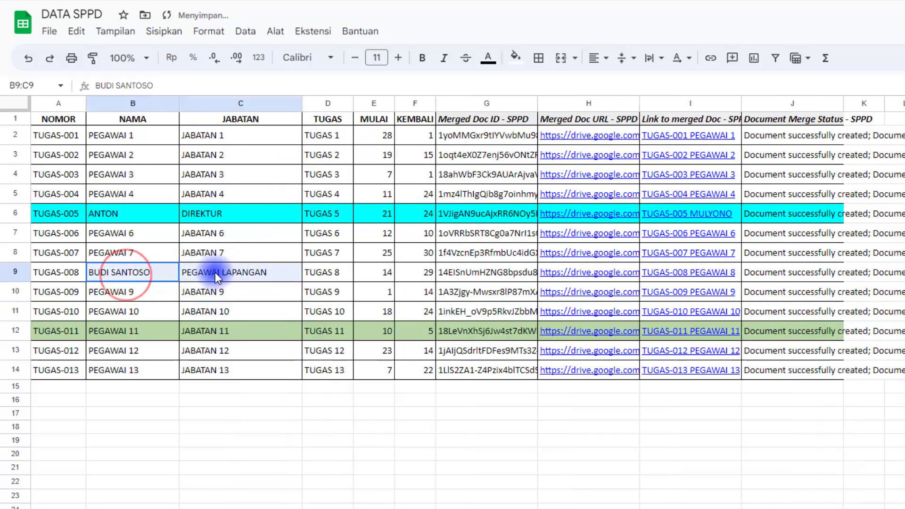
pyautogui.moveTo(141, 214); pyautogui.dragTo(228, 213)
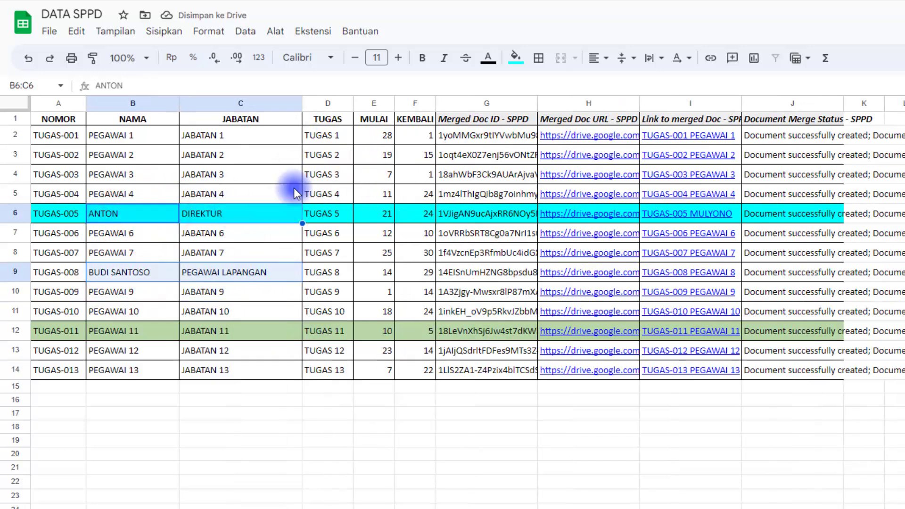
# Give B6:C6 and B9:C9 a red fill with yellow text.
pyautogui.click(519, 59)
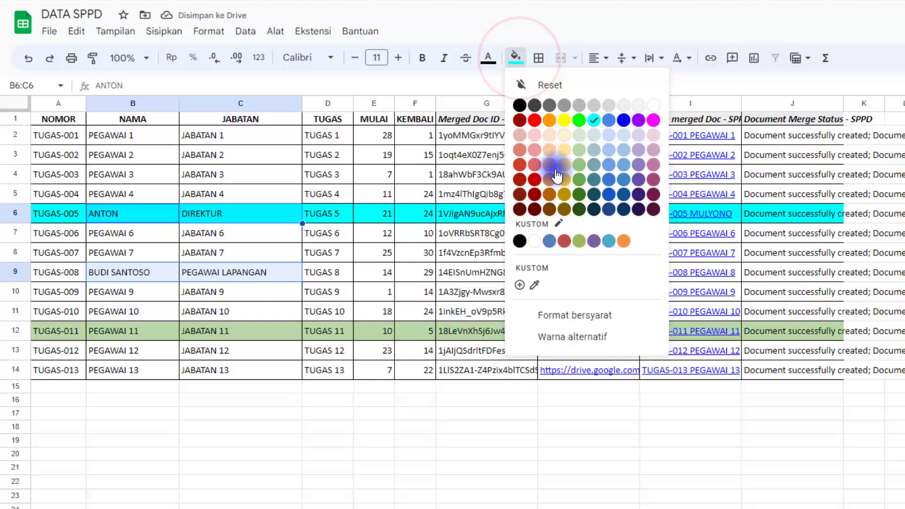
pyautogui.click(538, 122)
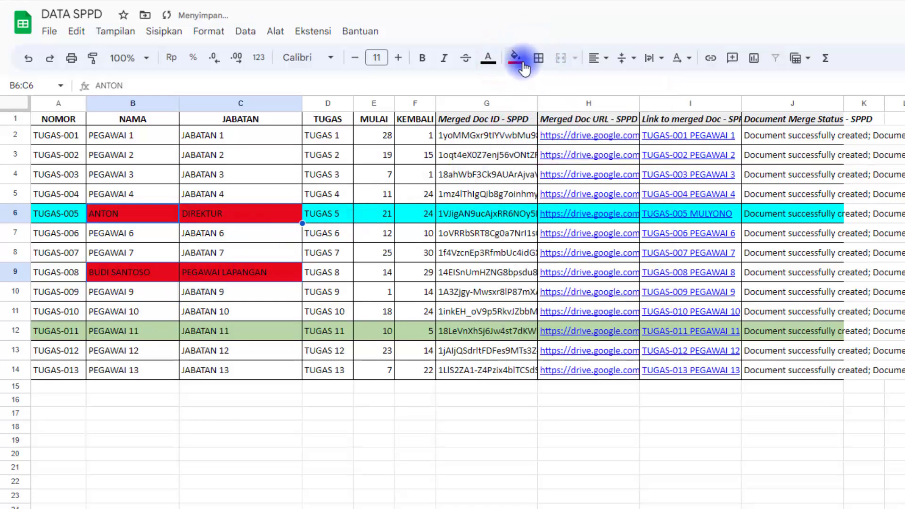
pyautogui.click(490, 67)
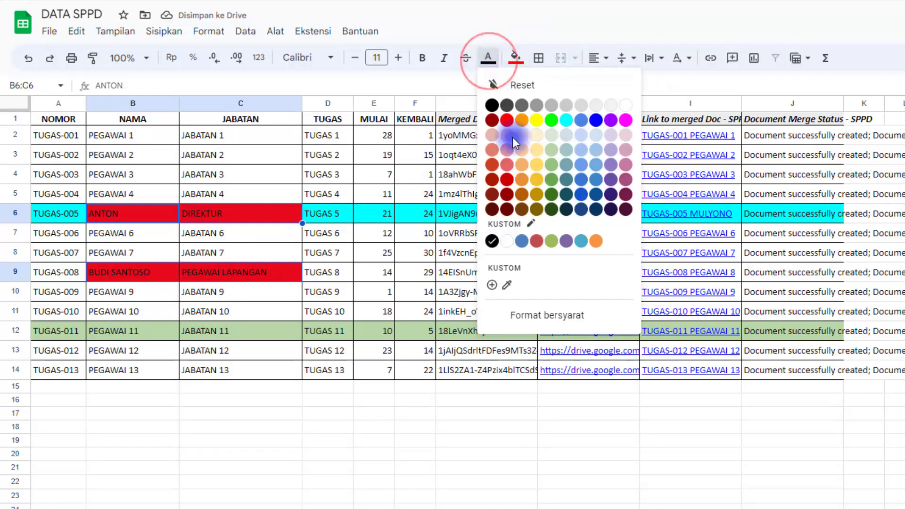
pyautogui.click(535, 124)
pyautogui.click(353, 216)
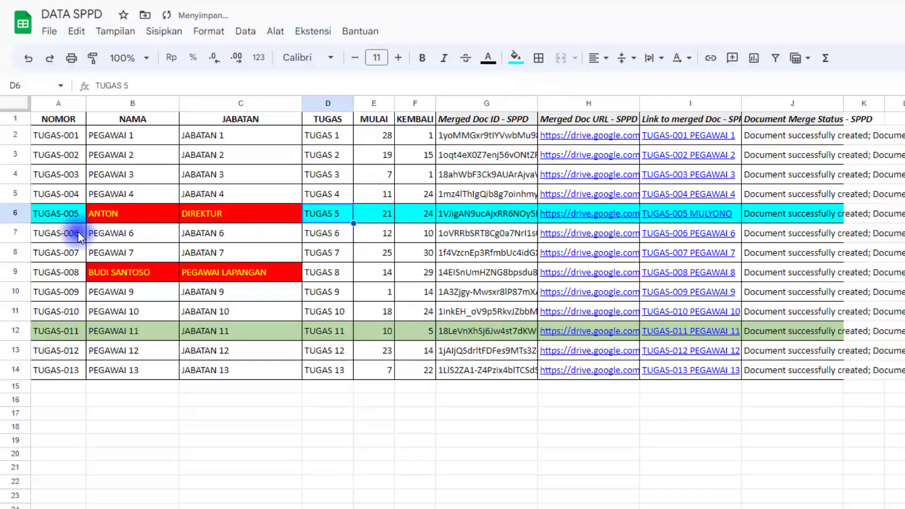
pyautogui.moveTo(56, 214); pyautogui.dragTo(265, 212)
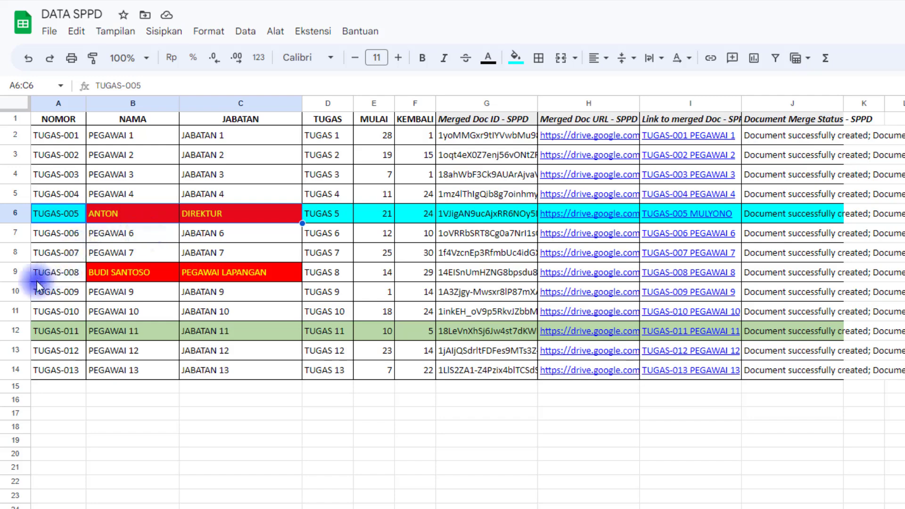
pyautogui.moveTo(47, 274); pyautogui.dragTo(239, 274)
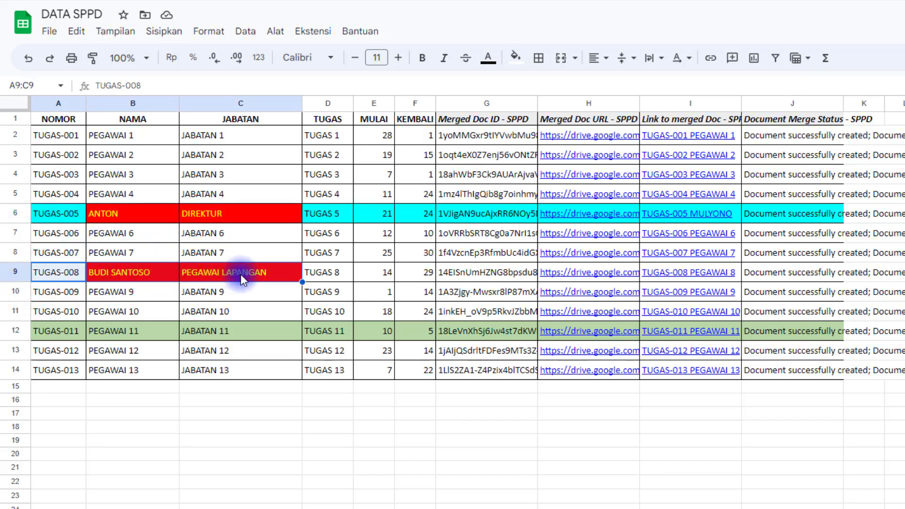
pyautogui.moveTo(64, 217); pyautogui.dragTo(211, 216)
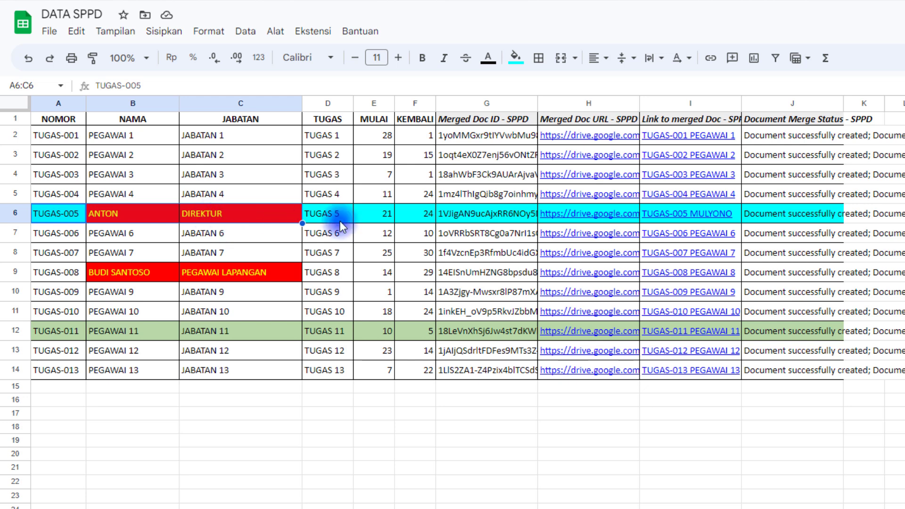
pyautogui.moveTo(482, 103); pyautogui.dragTo(786, 103)
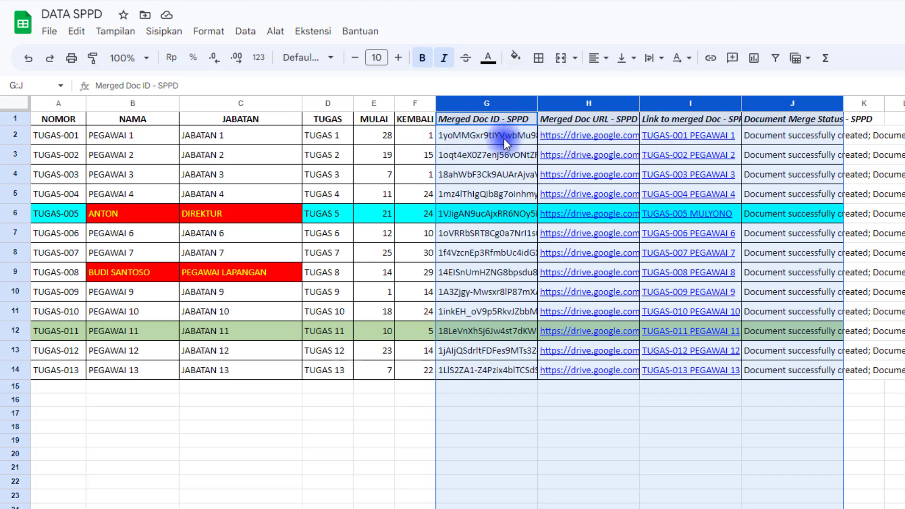
pyautogui.moveTo(495, 136); pyautogui.dragTo(789, 369)
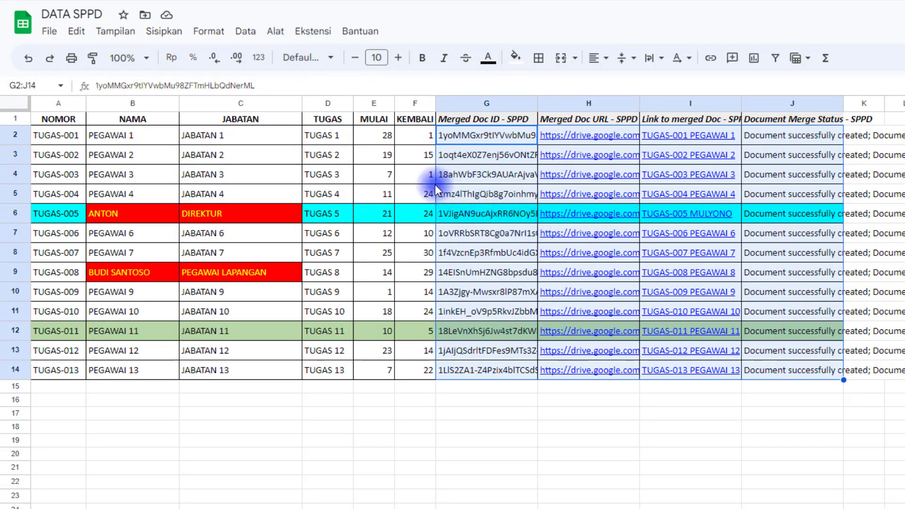
# Launch Autocrat from Ekstensi > Autocrat > Open to show the existing jobs.
pyautogui.click(311, 32)
pyautogui.moveTo(360, 169)
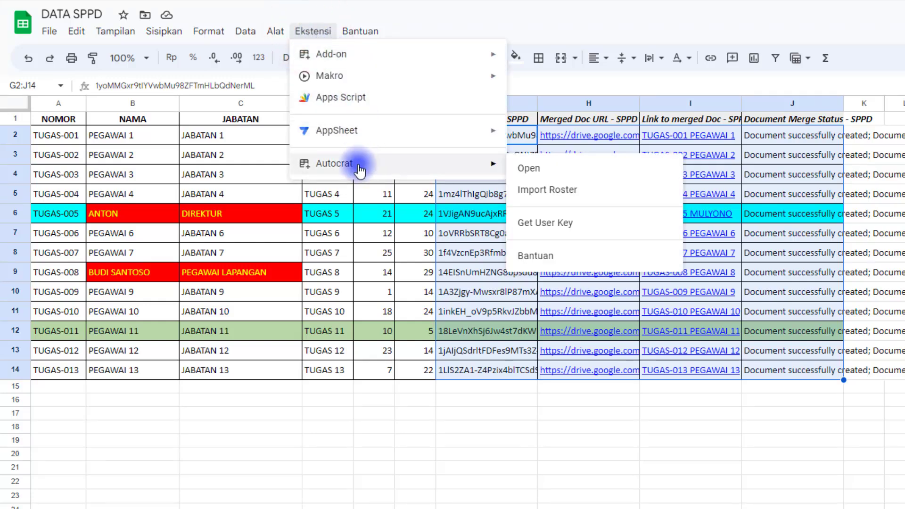
pyautogui.click(519, 169)
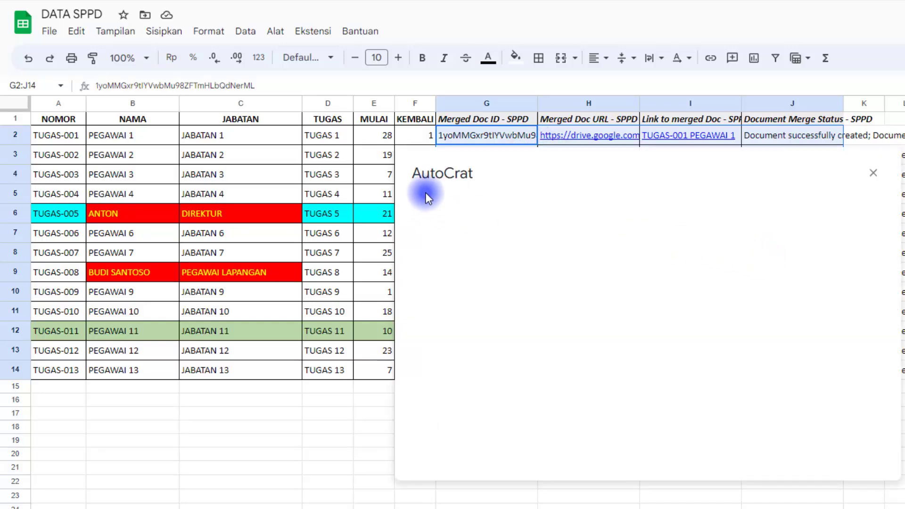
pyautogui.moveTo(487, 154); pyautogui.dragTo(626, 219)
pyautogui.click(629, 196)
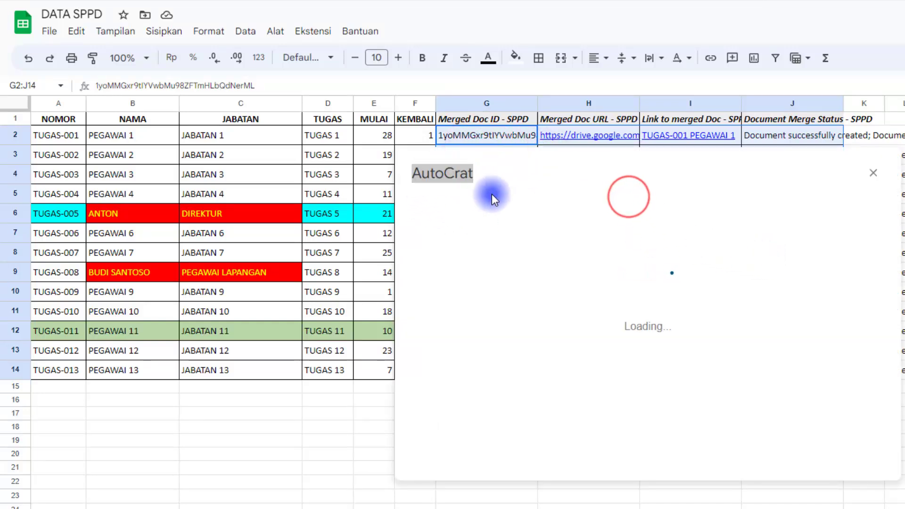
pyautogui.click(505, 186)
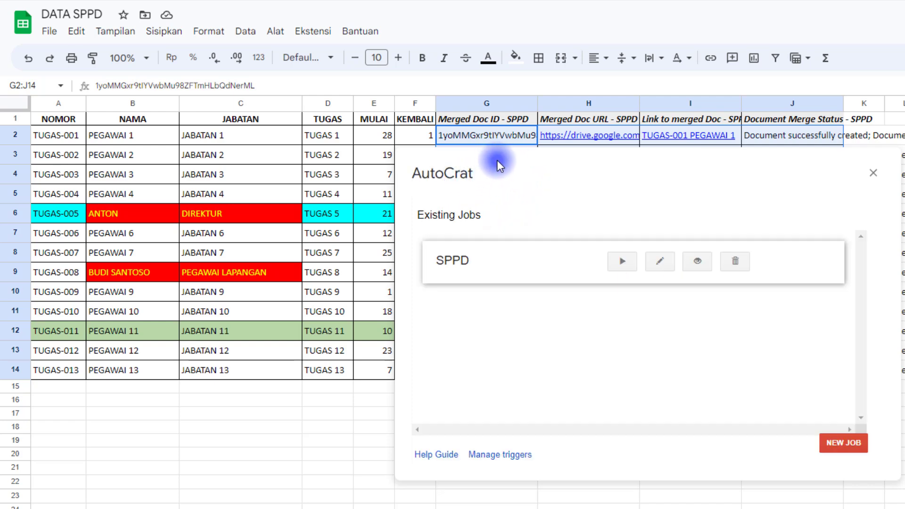
pyautogui.click(747, 162)
pyautogui.click(654, 153)
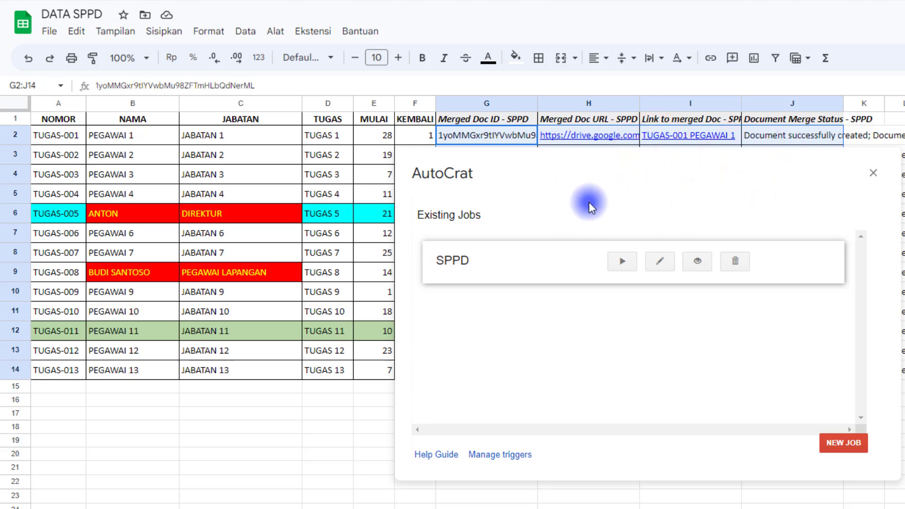
# Run the SPPD merge job, then select ANTON's job title cell.
pyautogui.click(624, 265)
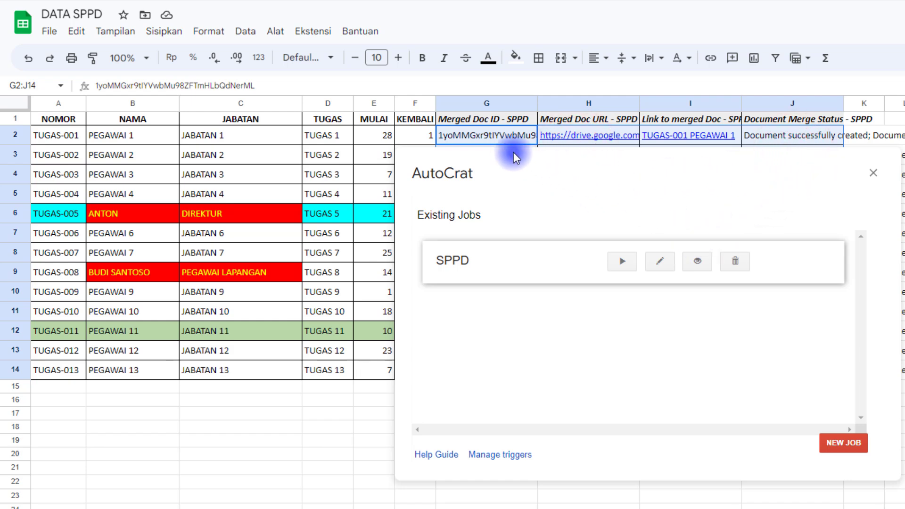
pyautogui.click(506, 139)
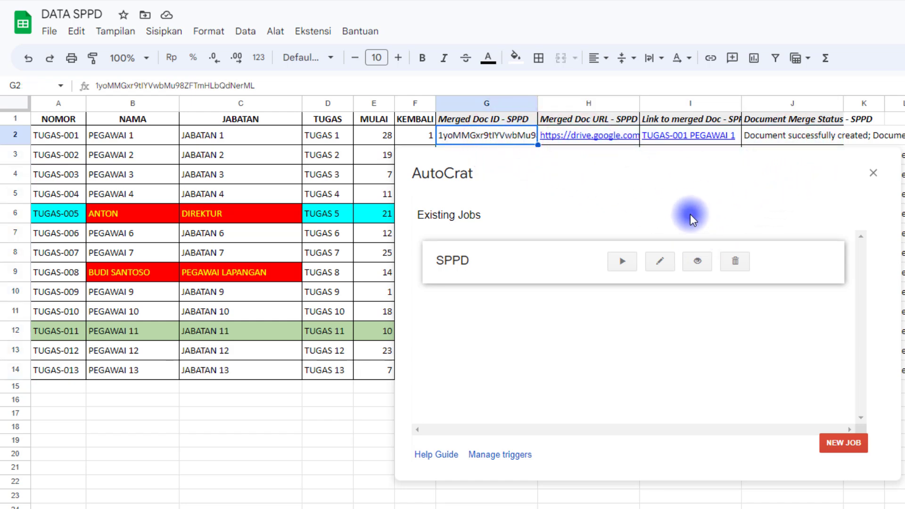
pyautogui.scroll(-2, 292, 208)
pyautogui.scroll(2, 293, 208)
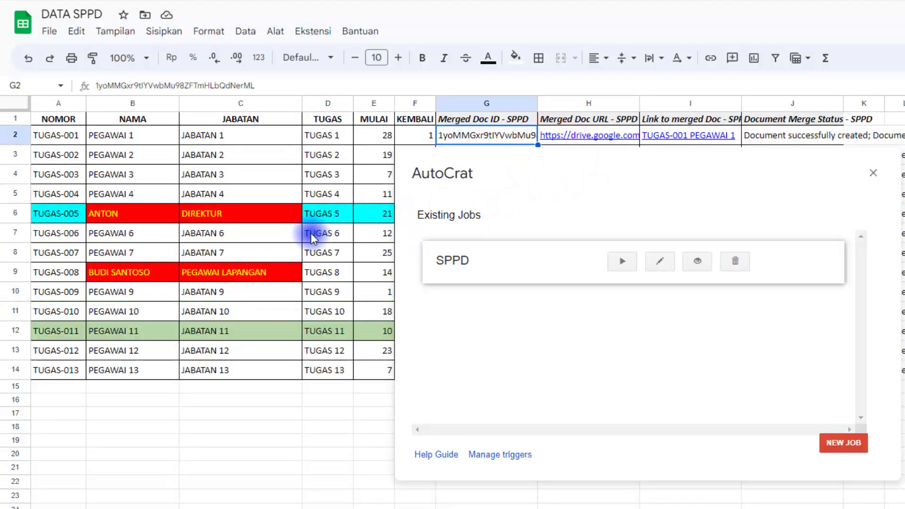
pyautogui.click(276, 216)
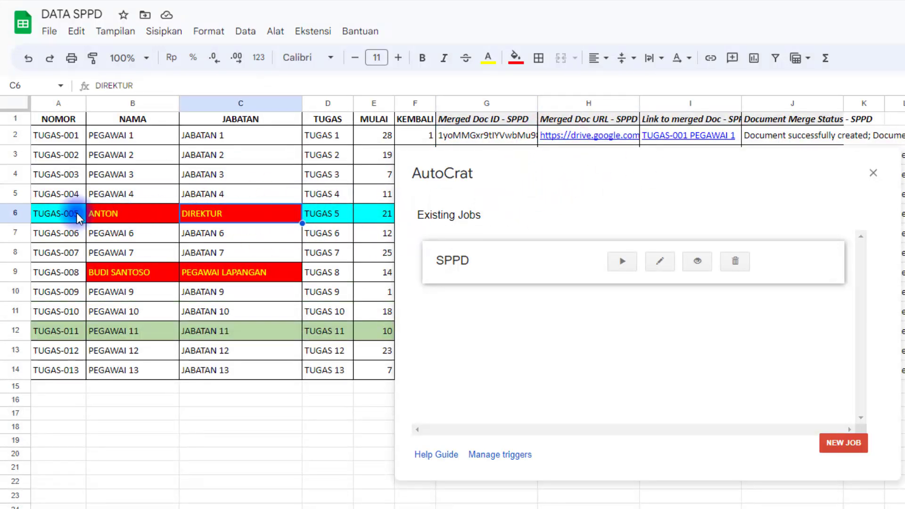
# Review the TUGAS-005 and TUGAS-008 rows and close the AutoCrat dialog.
pyautogui.moveTo(70, 215); pyautogui.dragTo(220, 215)
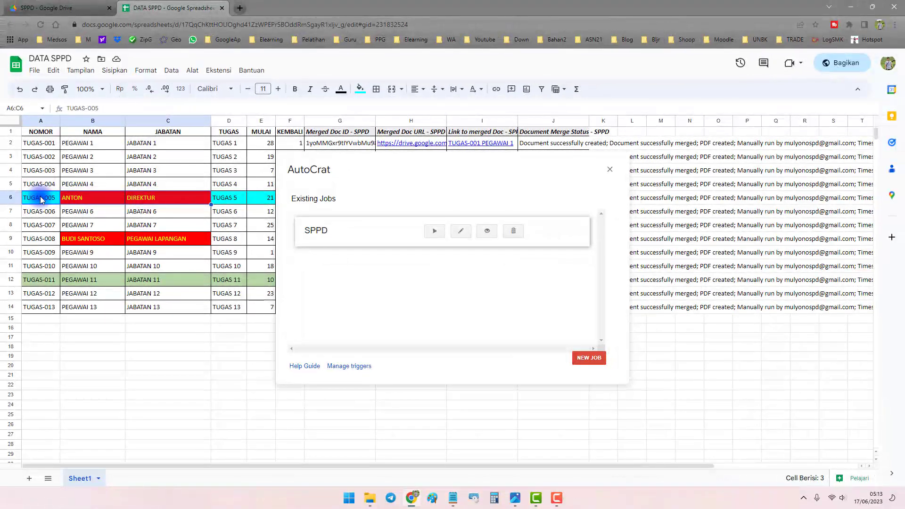
pyautogui.moveTo(40, 238); pyautogui.dragTo(156, 242)
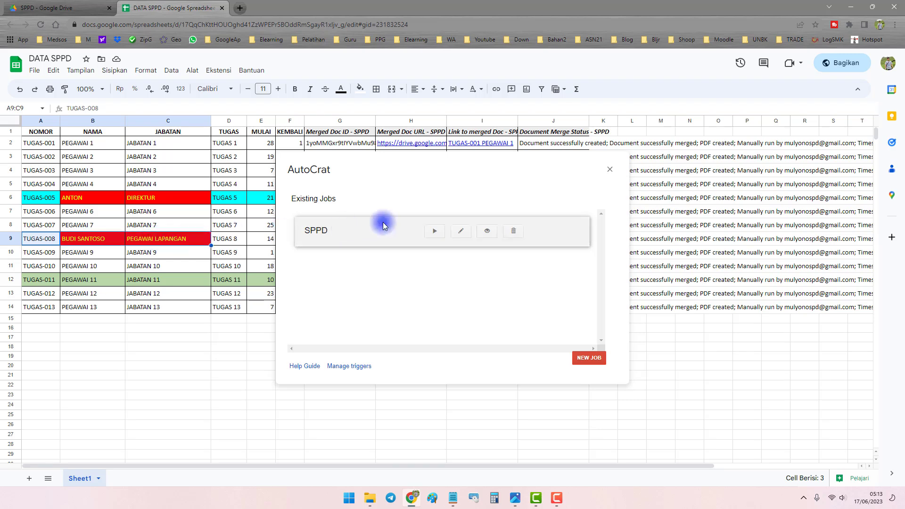
pyautogui.click(608, 172)
# Delete ANTON's old merge results in G6:J6.
pyautogui.moveTo(340, 121); pyautogui.dragTo(538, 121)
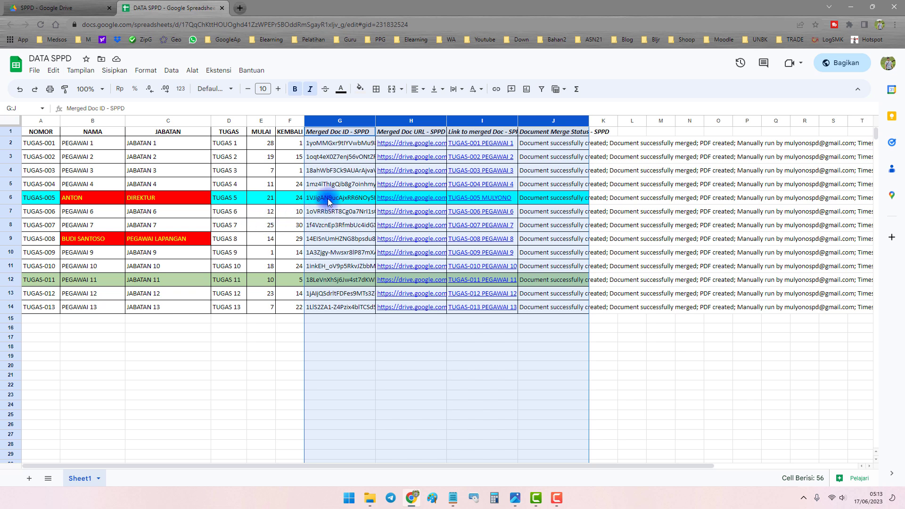
pyautogui.moveTo(329, 200); pyautogui.dragTo(547, 201)
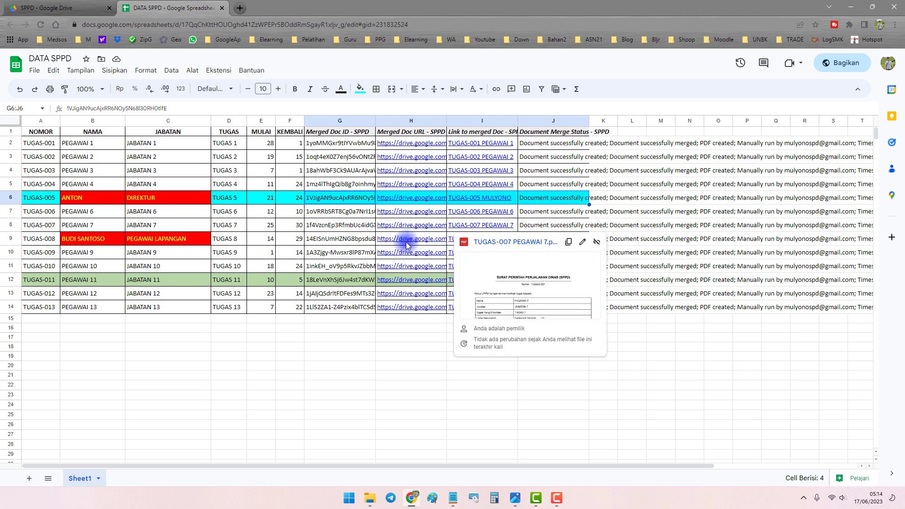
pyautogui.click(317, 226)
pyautogui.click(319, 200)
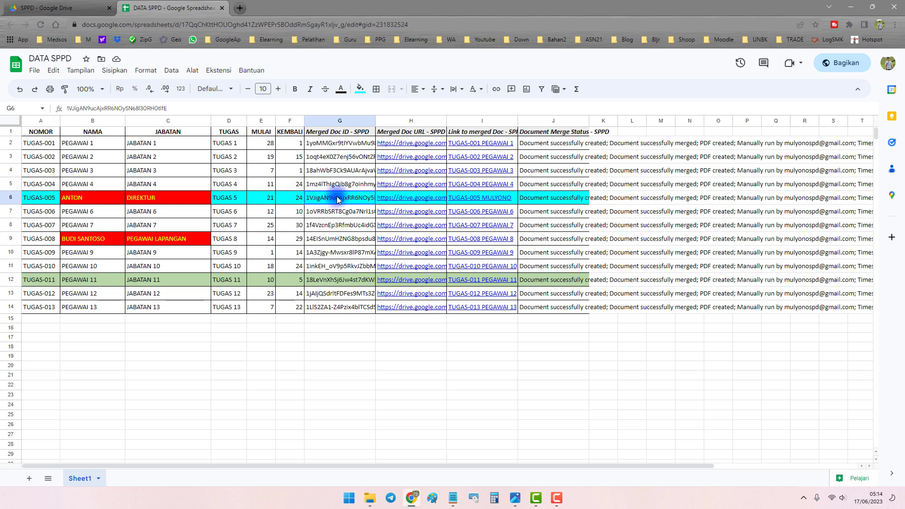
pyautogui.moveTo(355, 199); pyautogui.dragTo(533, 199)
pyautogui.press('Delete')
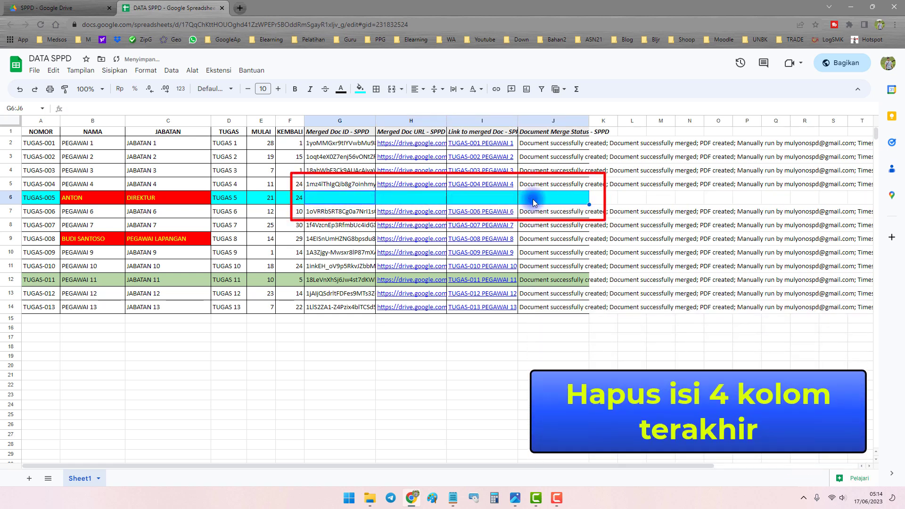
pyautogui.click(343, 227)
pyautogui.moveTo(337, 198); pyautogui.dragTo(548, 199)
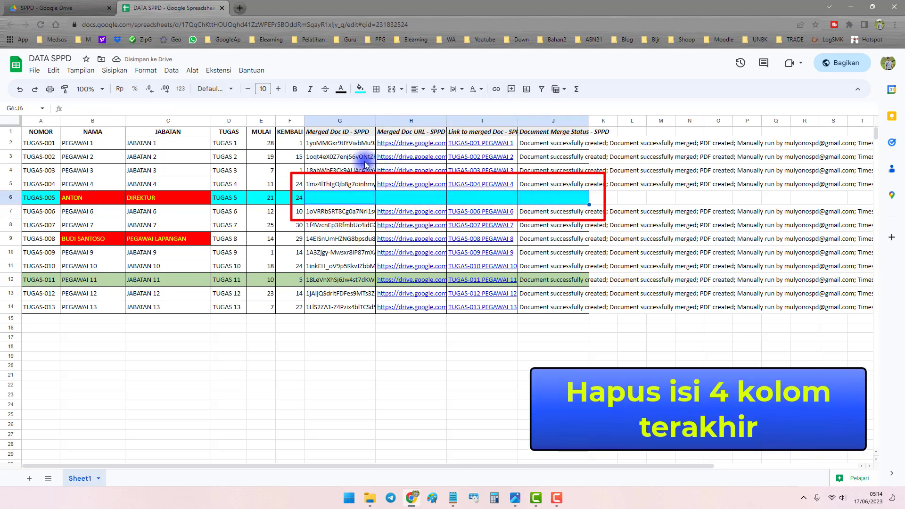
pyautogui.moveTo(347, 145); pyautogui.dragTo(553, 186)
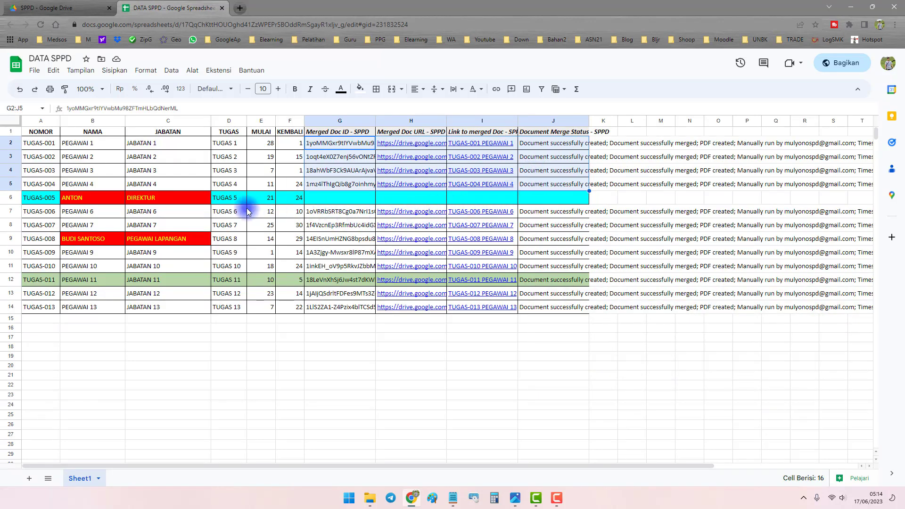
pyautogui.click(345, 202)
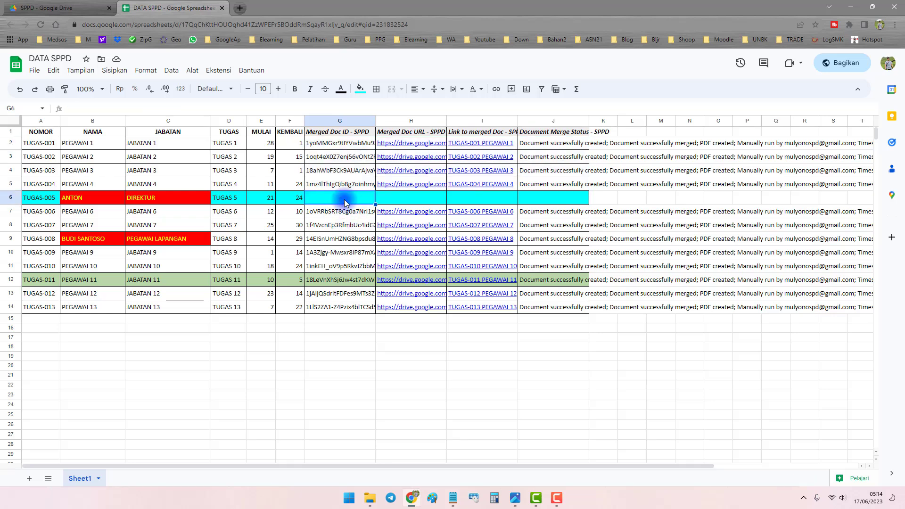
pyautogui.click(70, 8)
# Select TUGAS-005 MULYONO.pdf in the SPPD folder, then return to DATA SPPD.
pyautogui.click(303, 309)
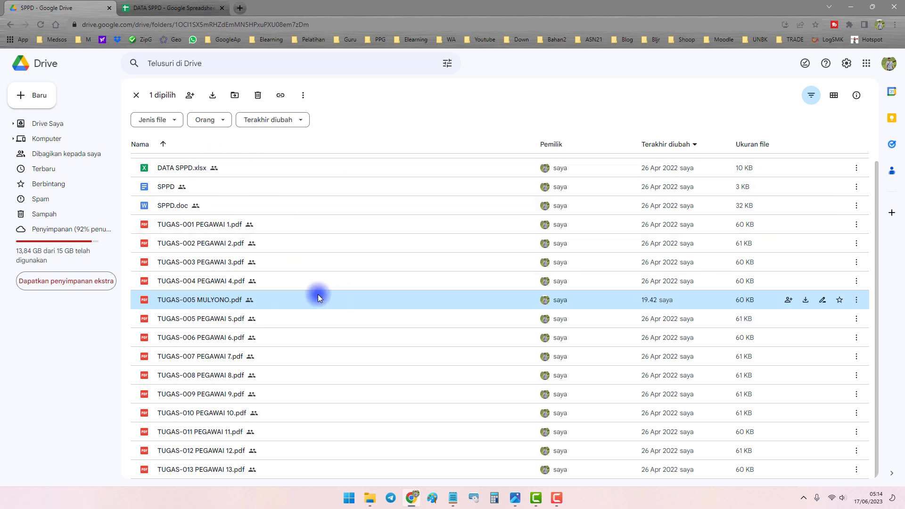
pyautogui.click(172, 8)
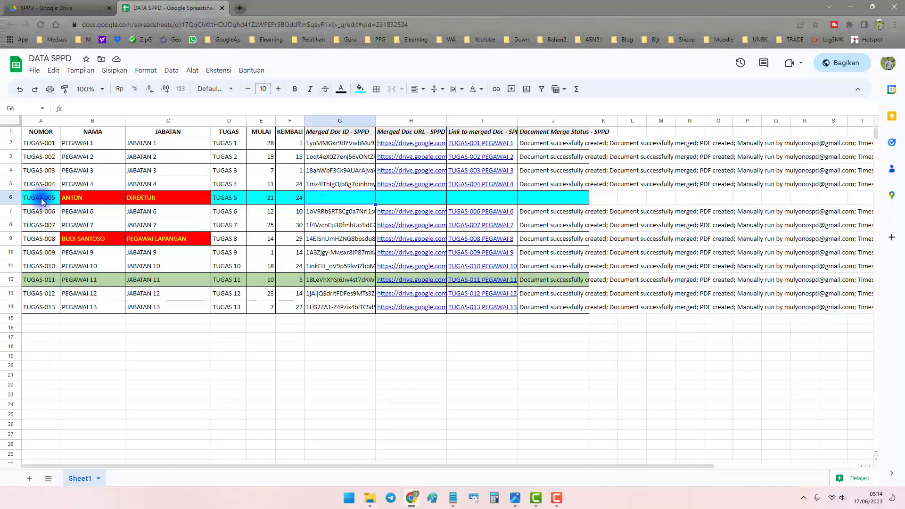
pyautogui.moveTo(38, 197); pyautogui.dragTo(175, 204)
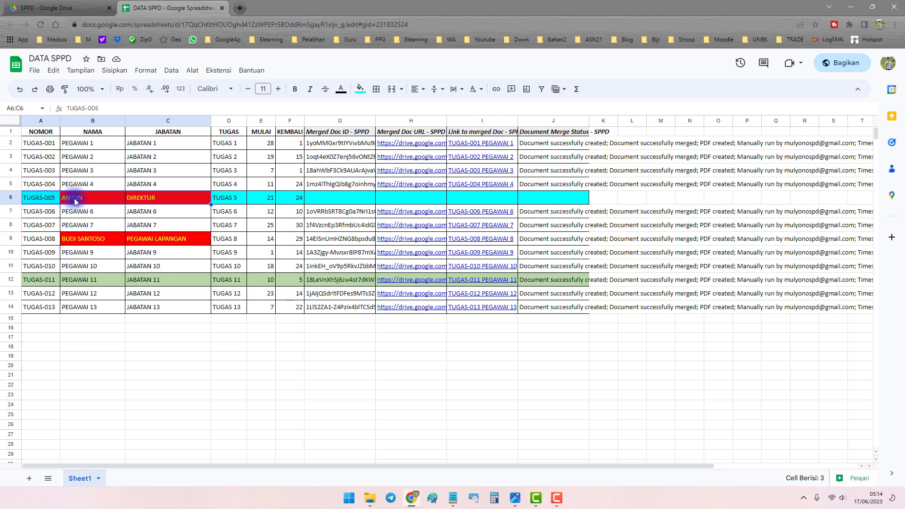
pyautogui.click(151, 201)
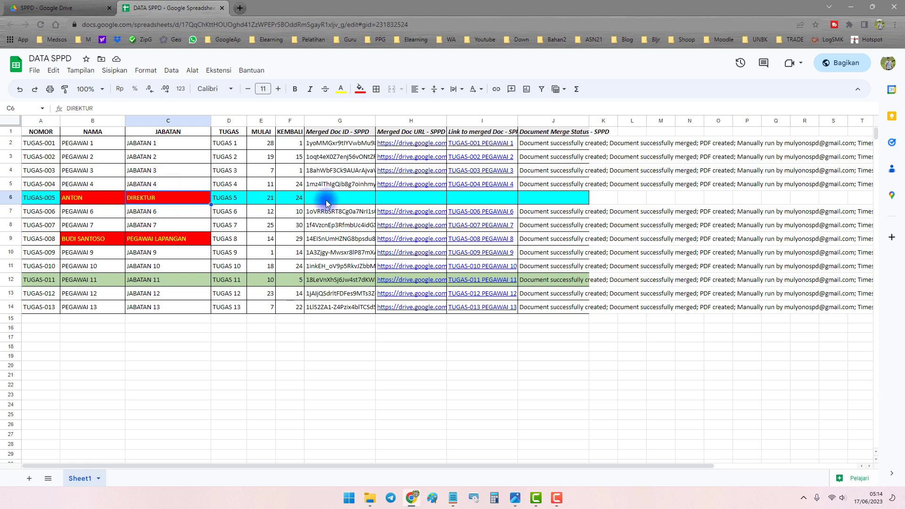
pyautogui.moveTo(327, 203); pyautogui.dragTo(550, 196)
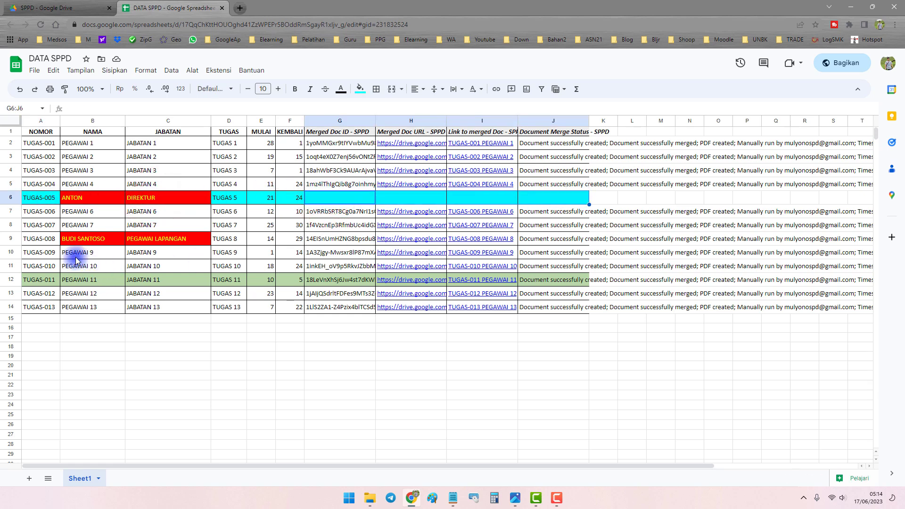
pyautogui.click(32, 238)
pyautogui.click(93, 239)
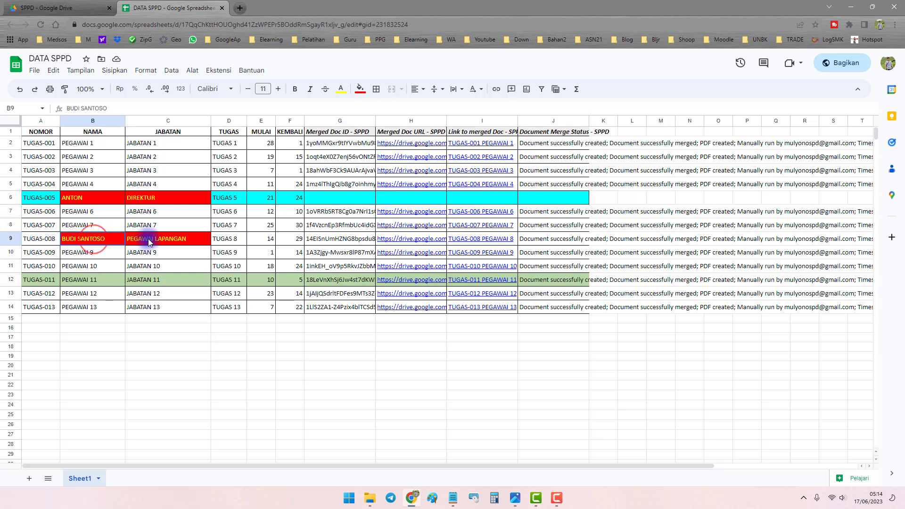
pyautogui.moveTo(149, 241); pyautogui.dragTo(188, 236)
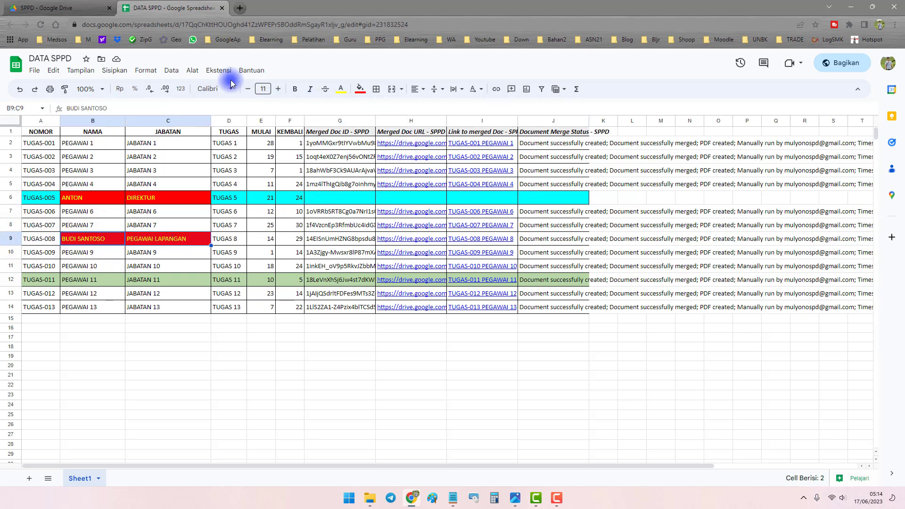
# Launch Autocrat from the Ekstensi menu to show the SPPD job.
pyautogui.click(192, 68)
pyautogui.moveTo(215, 74)
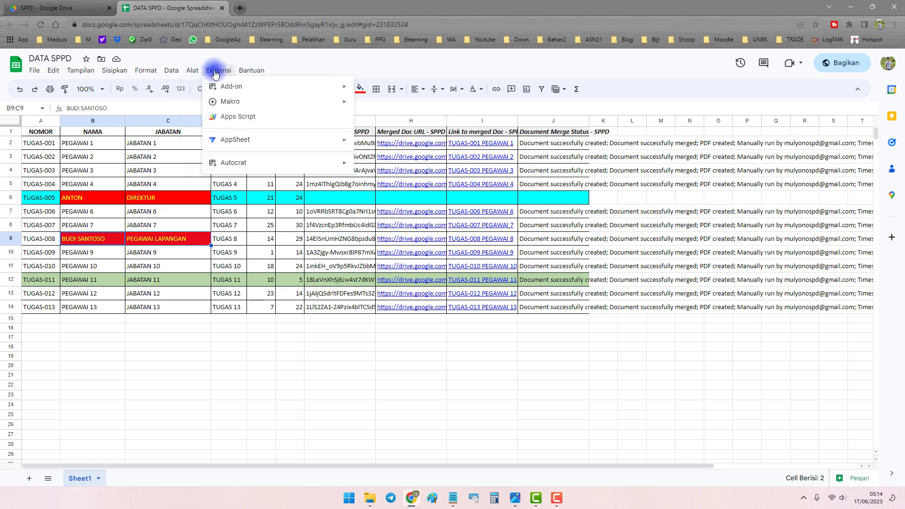
pyautogui.moveTo(251, 163)
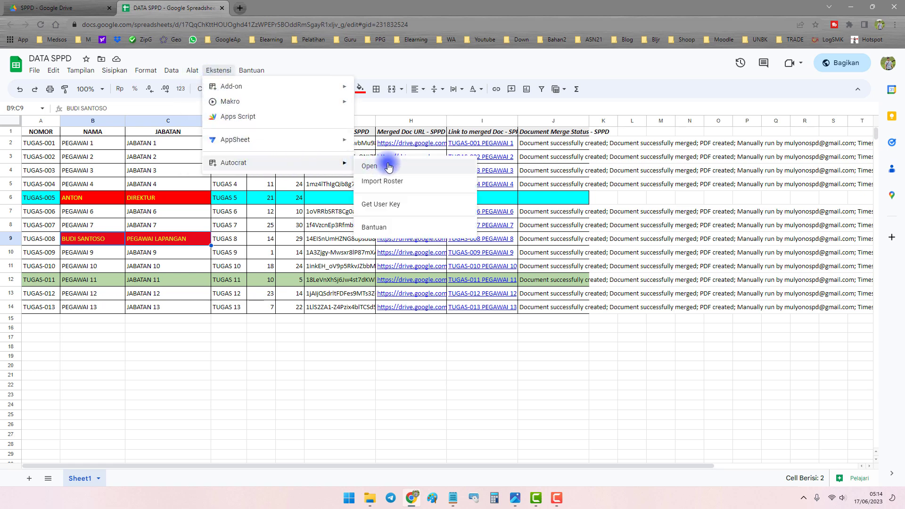
pyautogui.click(369, 166)
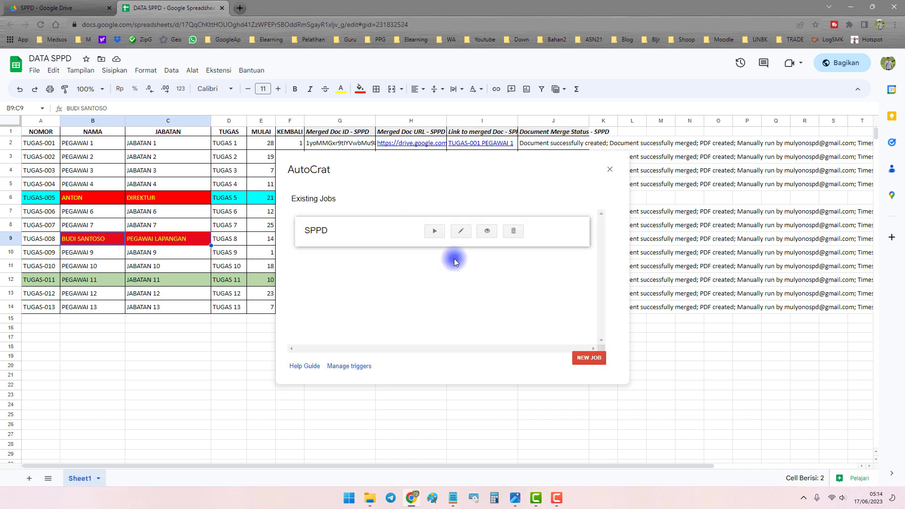
pyautogui.click(660, 198)
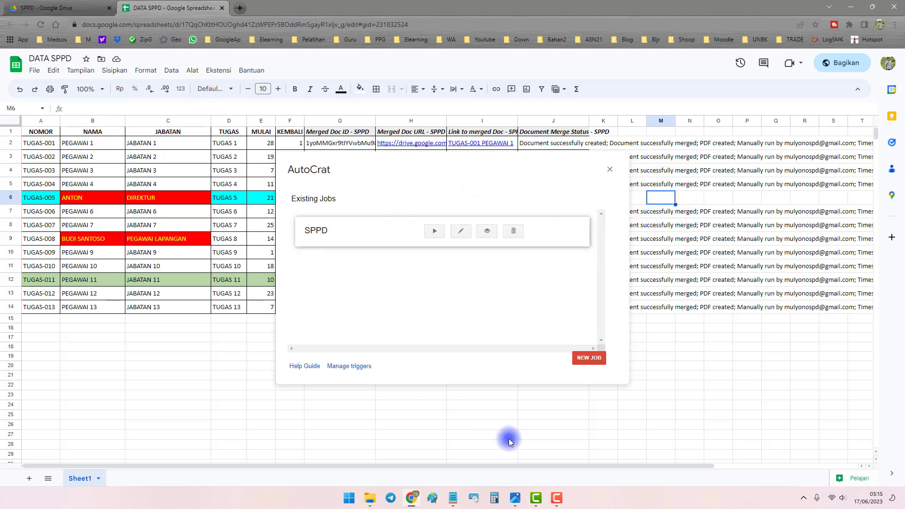
pyautogui.moveTo(482, 466); pyautogui.dragTo(721, 460)
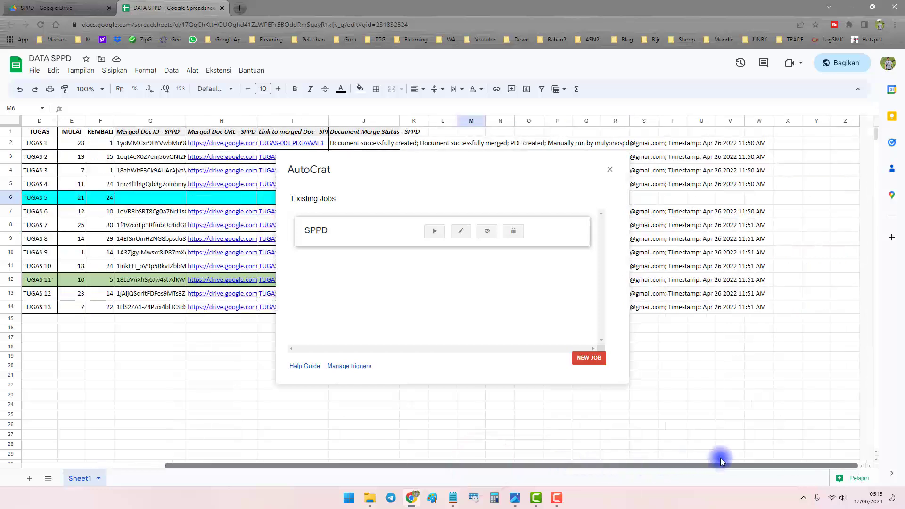
pyautogui.click(135, 198)
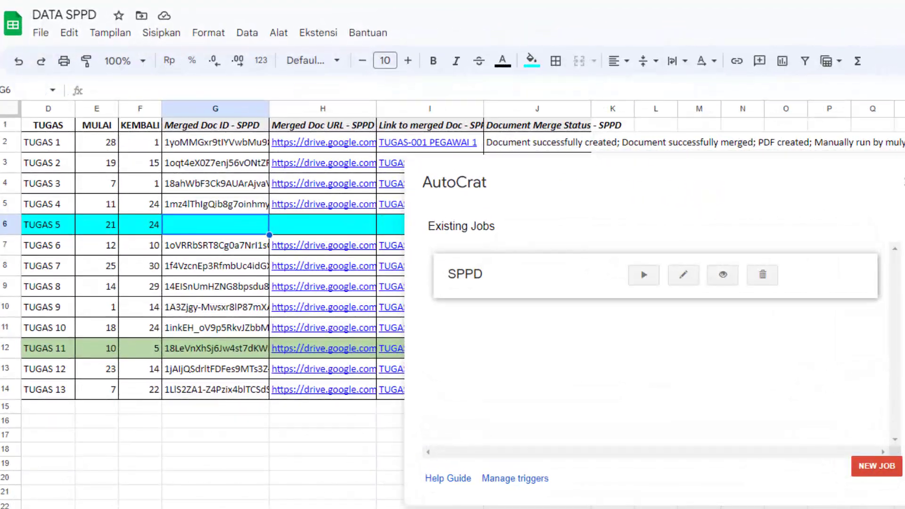
pyautogui.doubleClick(510, 168)
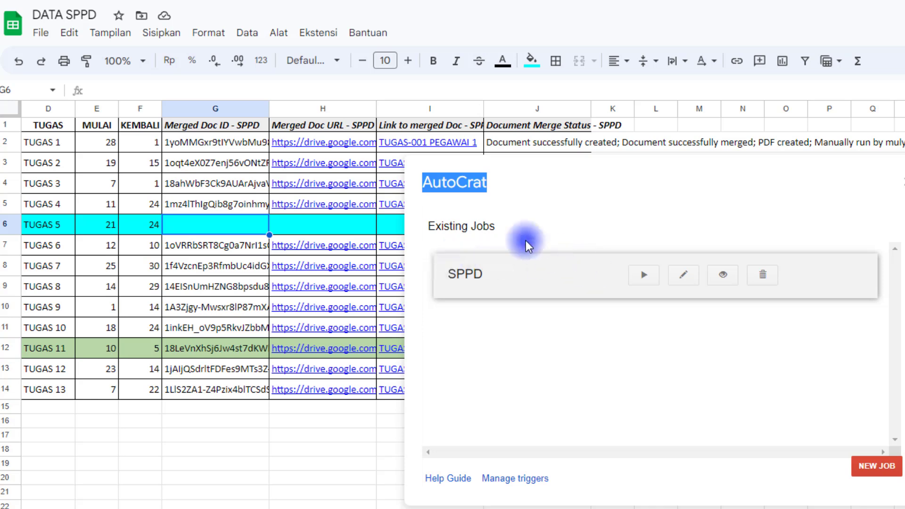
pyautogui.click(543, 172)
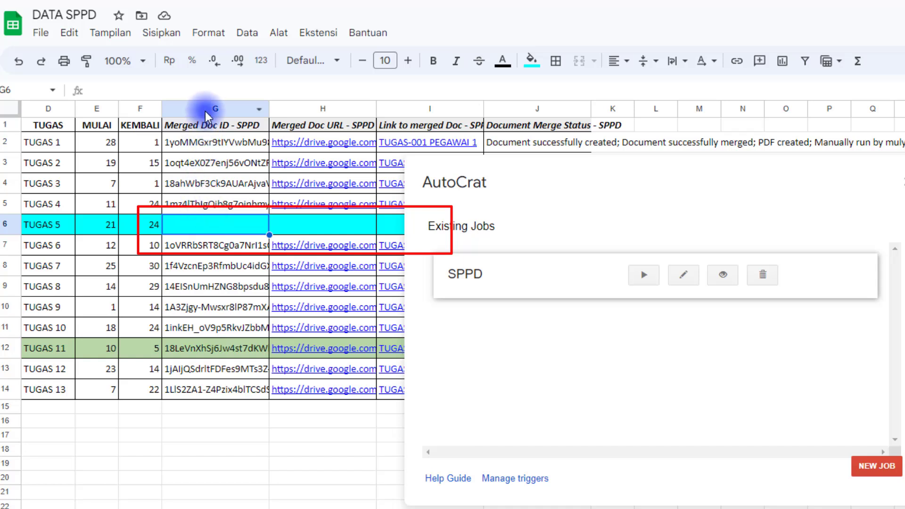
pyautogui.moveTo(206, 113); pyautogui.dragTo(517, 110)
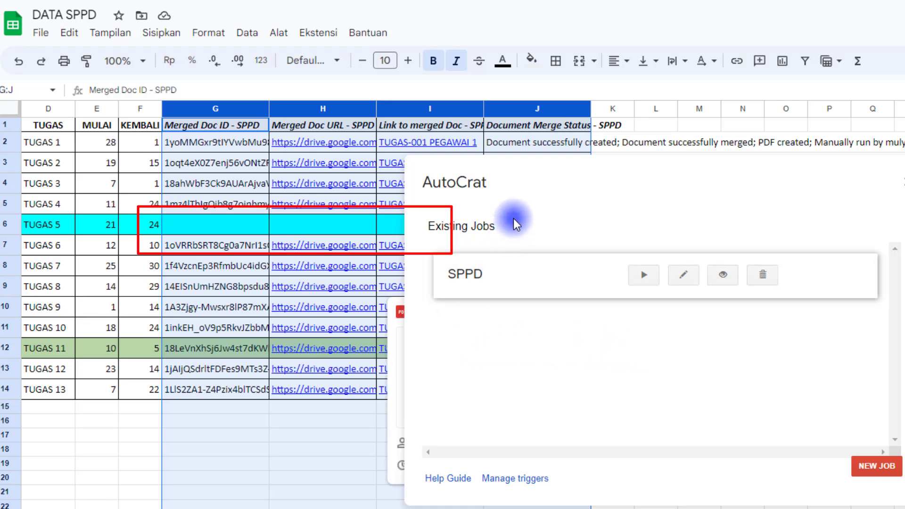
# Run the SPPD job to merge the one cleared row, close AutoCrat, and check row 6's results.
pyautogui.click(645, 282)
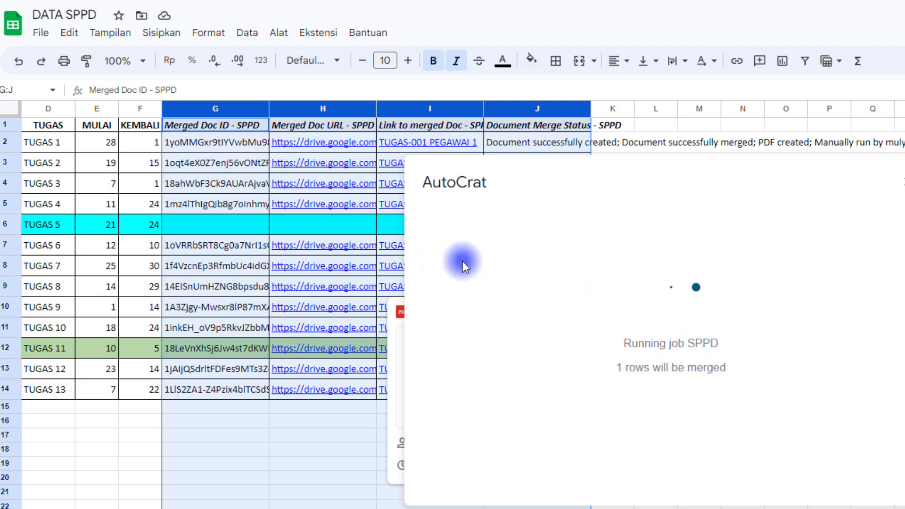
pyautogui.moveTo(619, 370); pyautogui.dragTo(730, 368)
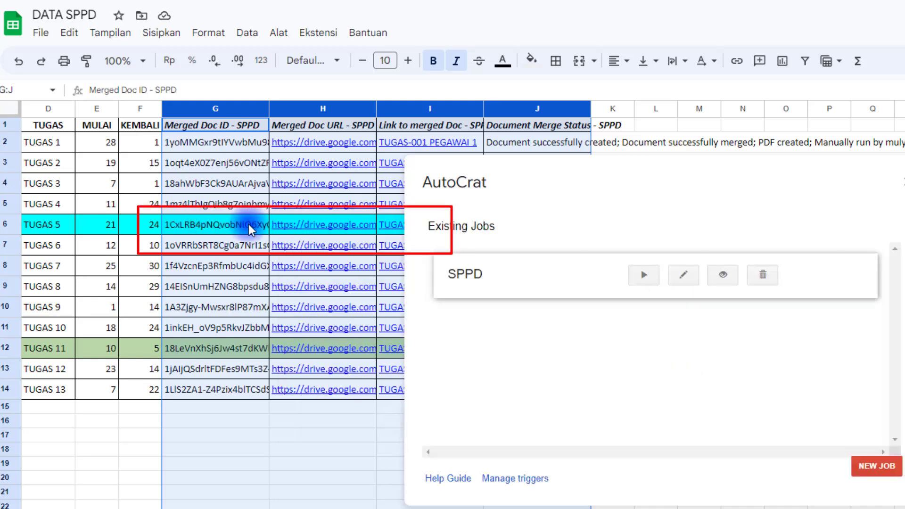
pyautogui.click(190, 226)
pyautogui.click(902, 182)
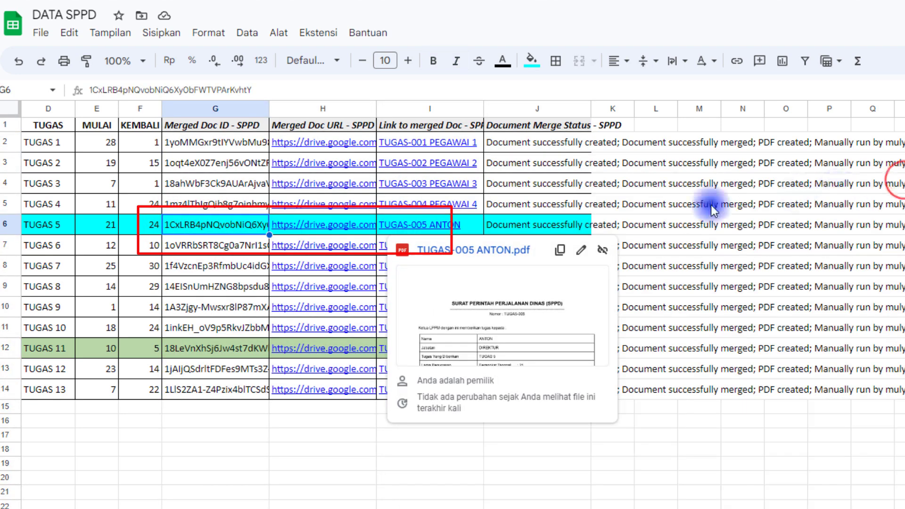
pyautogui.moveTo(201, 233); pyautogui.dragTo(562, 238)
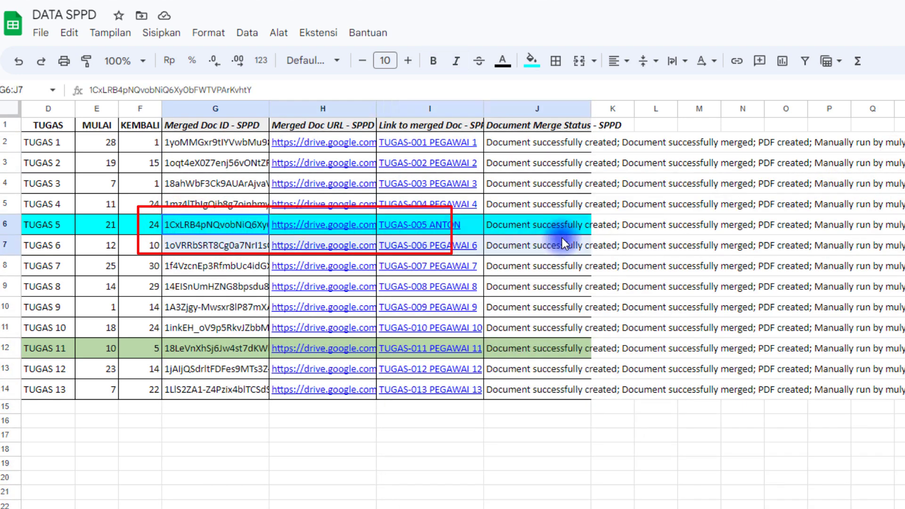
# Review row 6's new TUGAS-005 ANTON merge status and document ID, then go to the SPPD Drive folder.
pyautogui.click(536, 229)
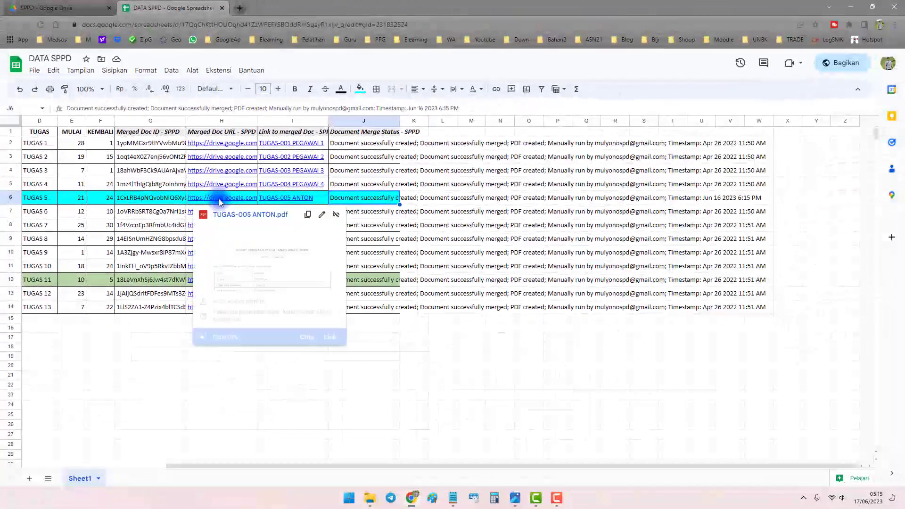
pyautogui.click(141, 201)
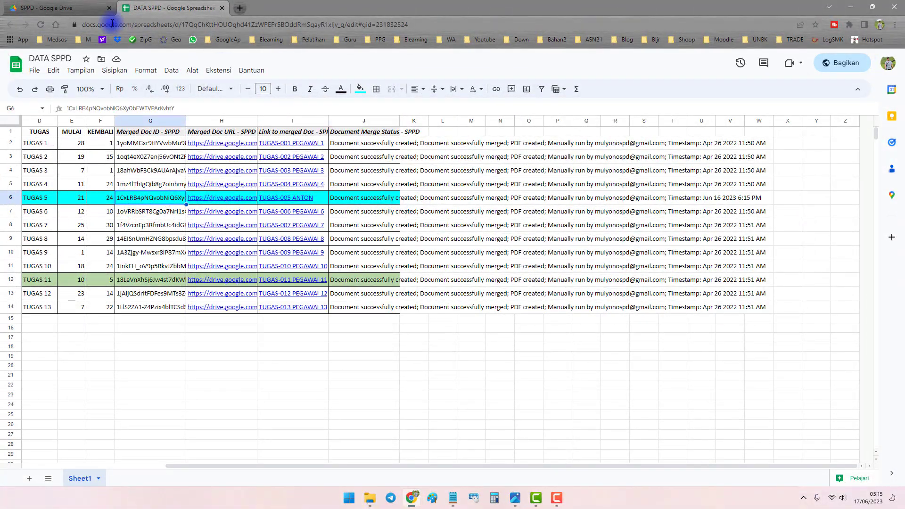
pyautogui.click(57, 4)
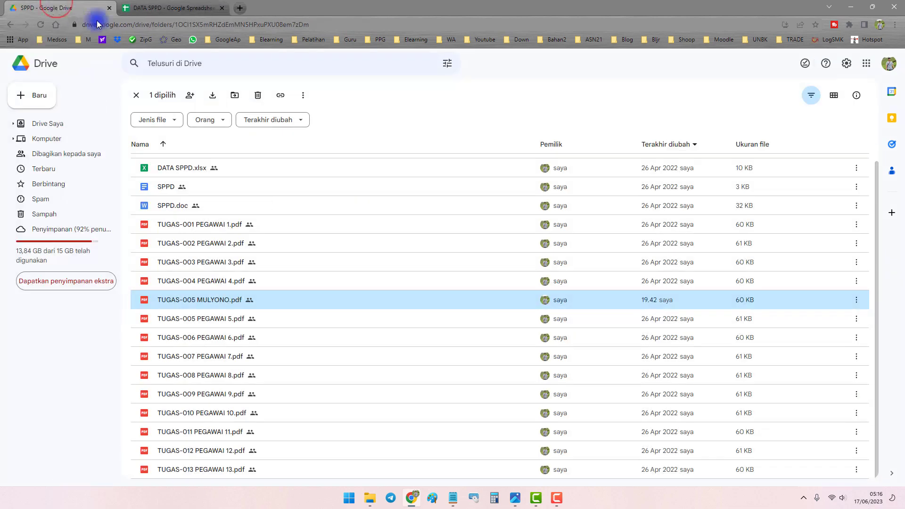
pyautogui.click(168, 5)
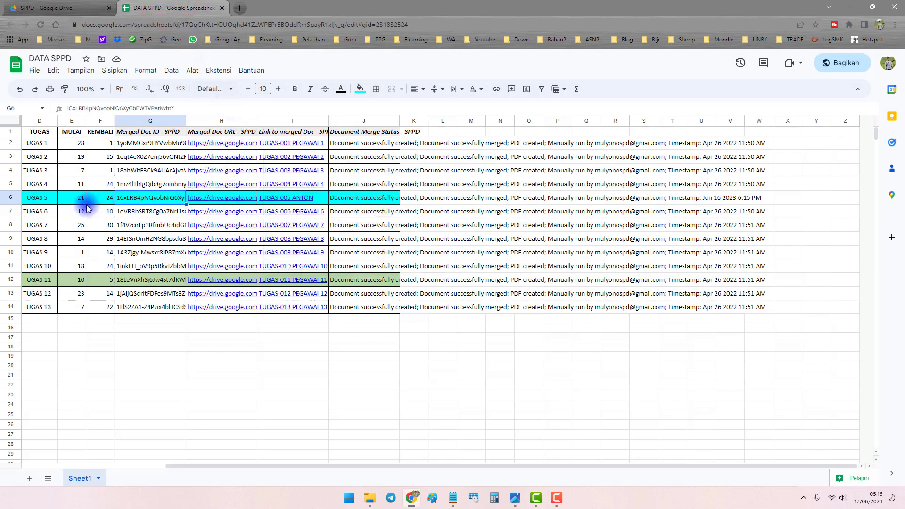
pyautogui.click(42, 198)
pyautogui.hotkey('ctrl', 'shift', 'Left')
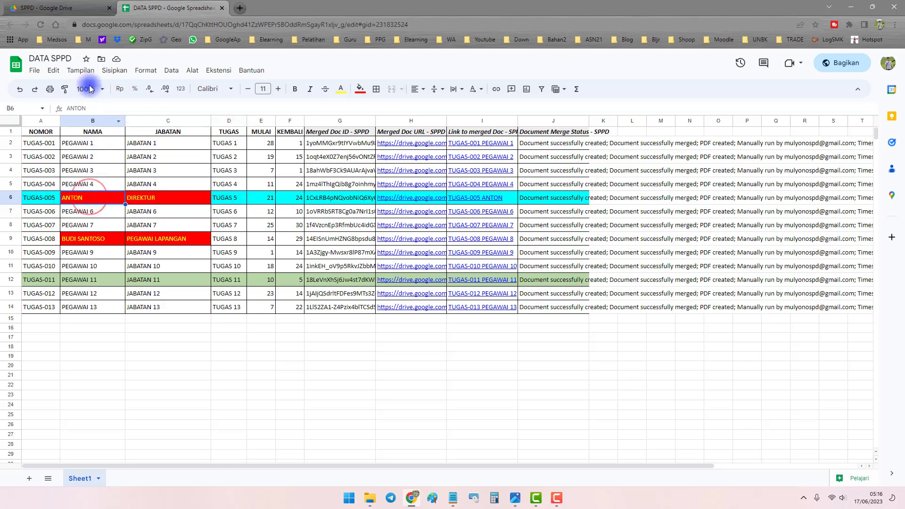
pyautogui.click(71, 8)
pyautogui.click(319, 249)
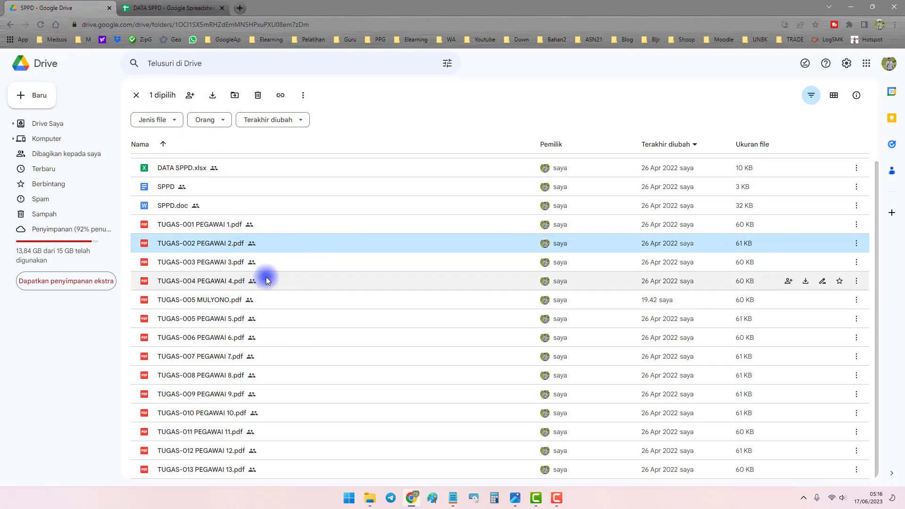
# Reload the SPPD folder and preview TUGAS-005 ANTON.pdf, checking its TUGAS-005 number and the name ANTON.
pyautogui.click(41, 24)
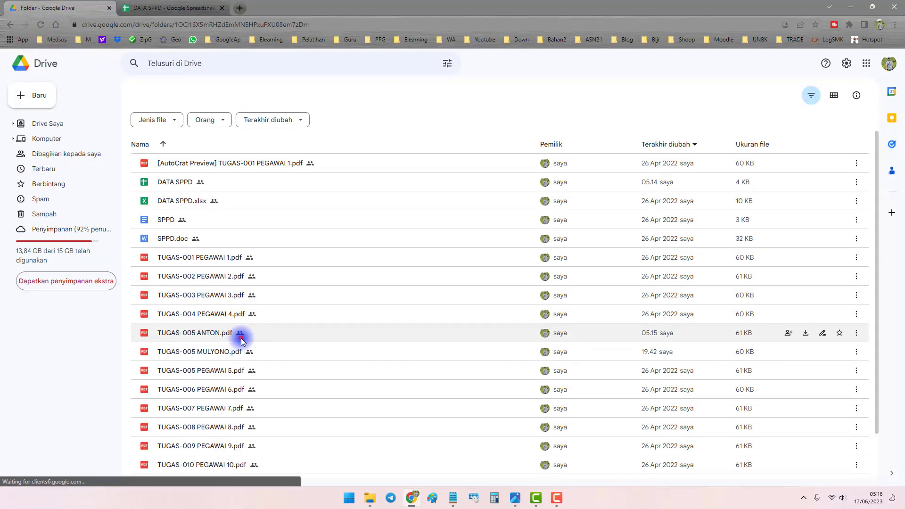
pyautogui.click(245, 336)
pyautogui.doubleClick(265, 336)
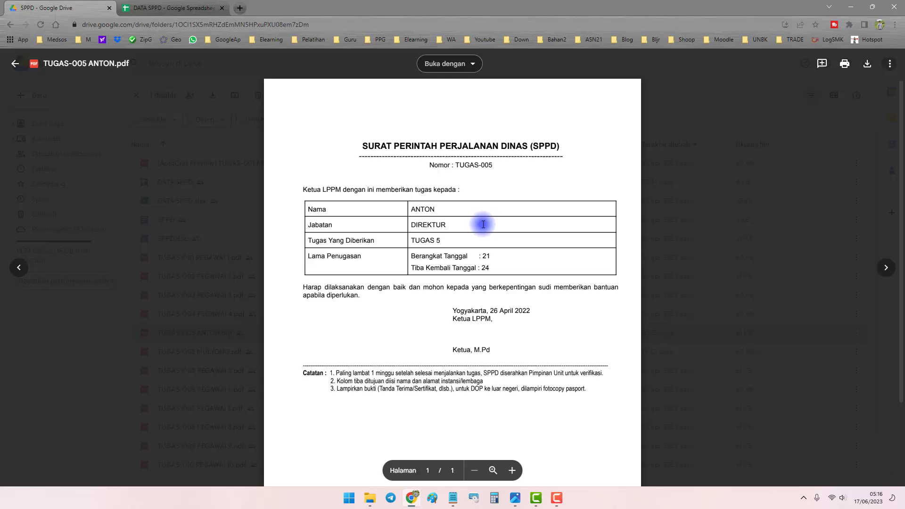
pyautogui.moveTo(456, 165); pyautogui.dragTo(491, 164)
pyautogui.doubleClick(419, 209)
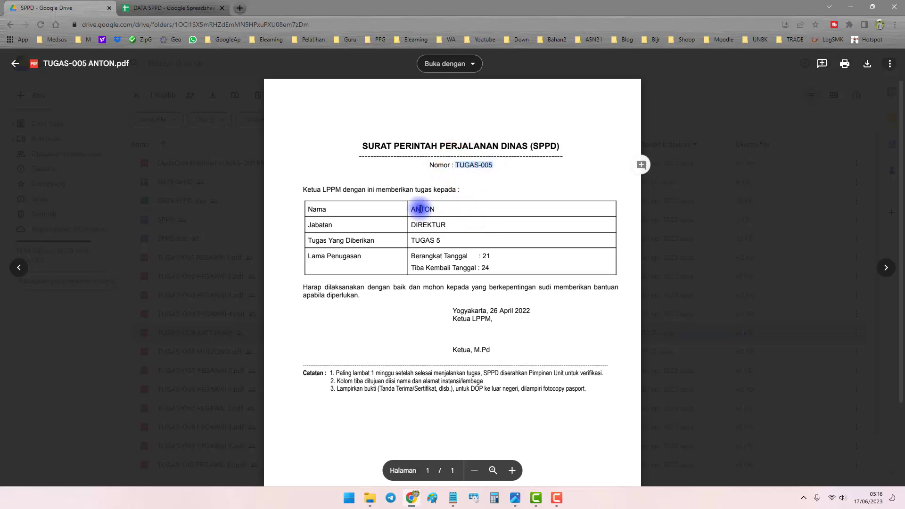
pyautogui.click(158, 8)
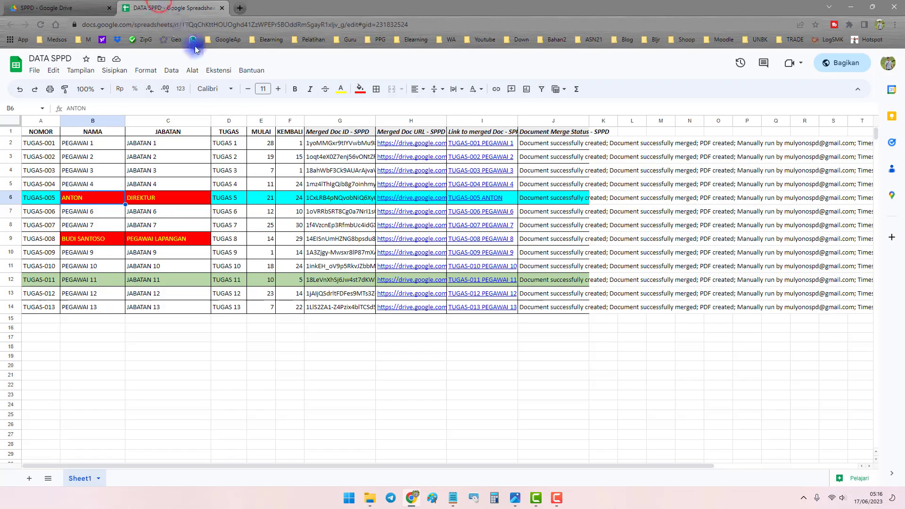
pyautogui.moveTo(59, 200); pyautogui.dragTo(171, 200)
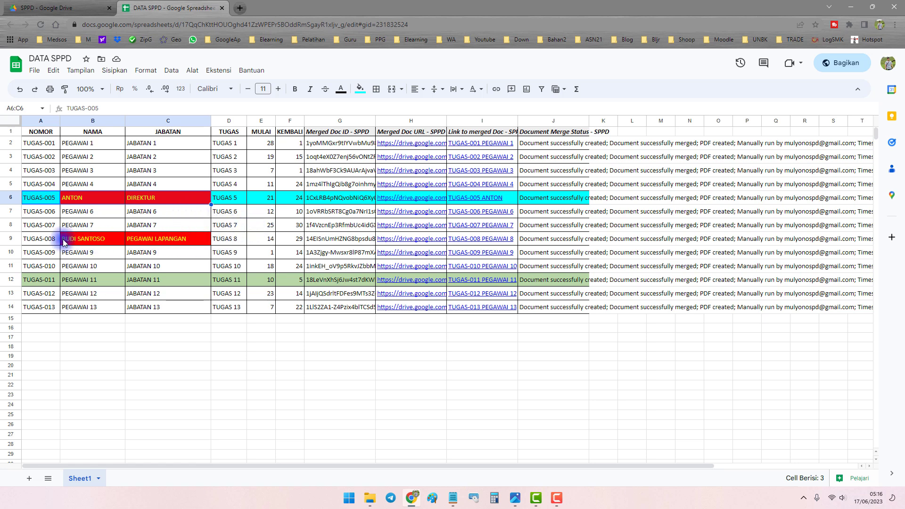
pyautogui.moveTo(40, 238); pyautogui.dragTo(182, 238)
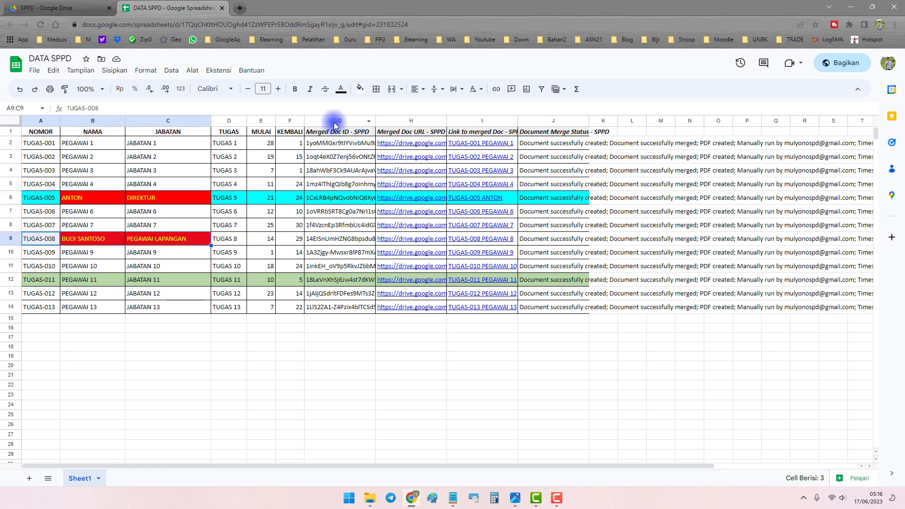
pyautogui.moveTo(334, 124); pyautogui.dragTo(546, 124)
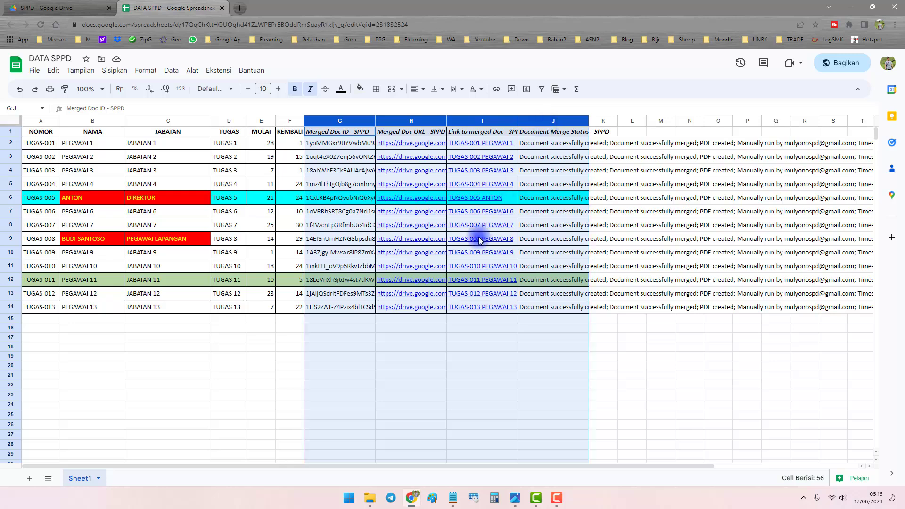
# Delete the old merge data in G9:J9 and confirm the four cells are empty.
pyautogui.moveTo(323, 240); pyautogui.dragTo(557, 242)
pyautogui.press('Delete')
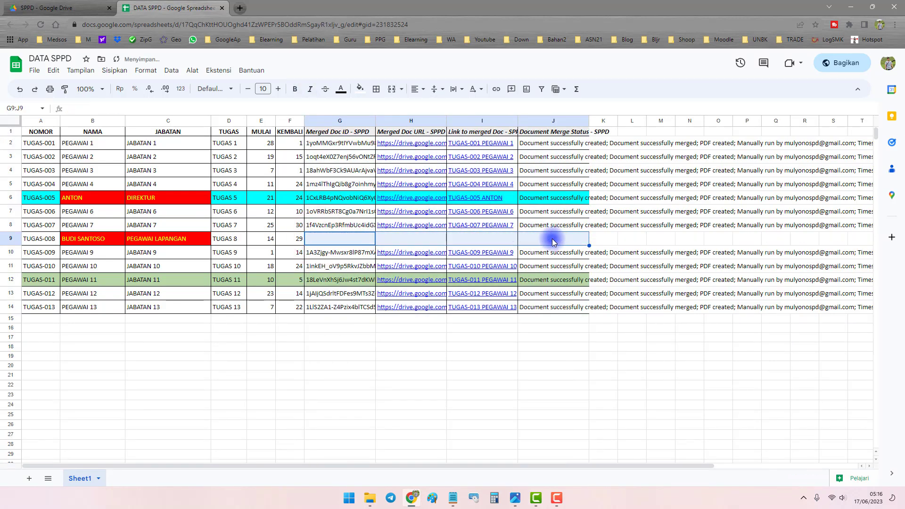
pyautogui.click(310, 238)
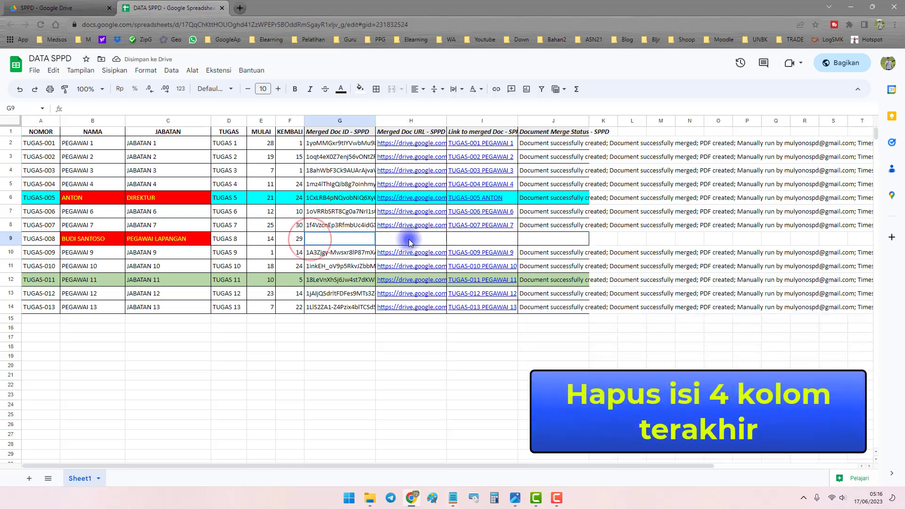
pyautogui.moveTo(409, 239); pyautogui.dragTo(542, 238)
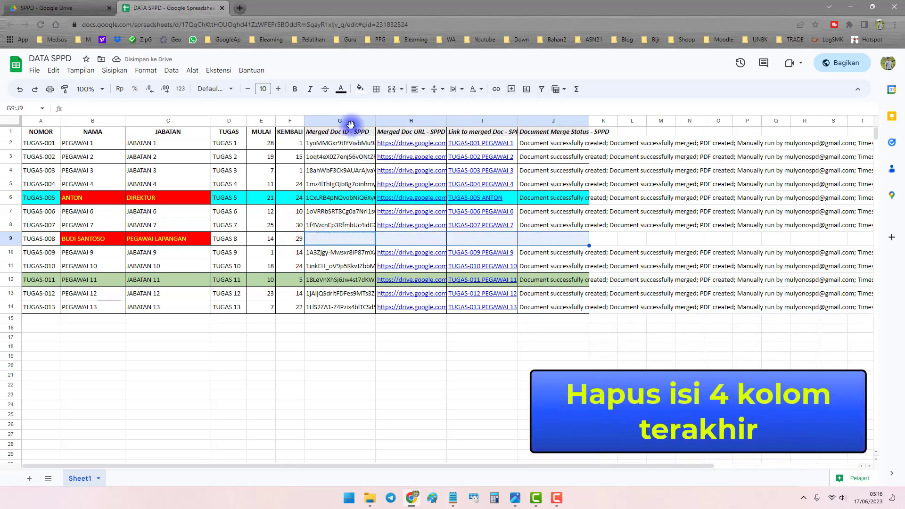
pyautogui.moveTo(347, 121); pyautogui.dragTo(550, 122)
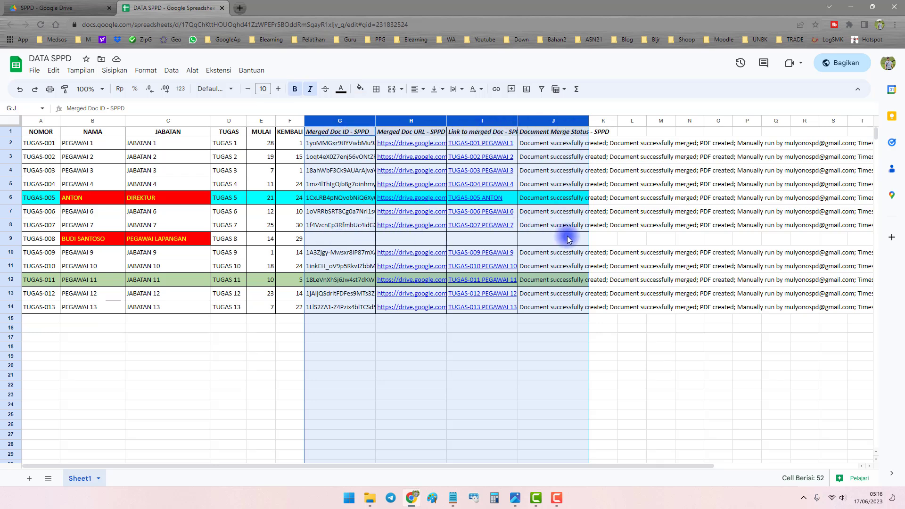
pyautogui.click(329, 238)
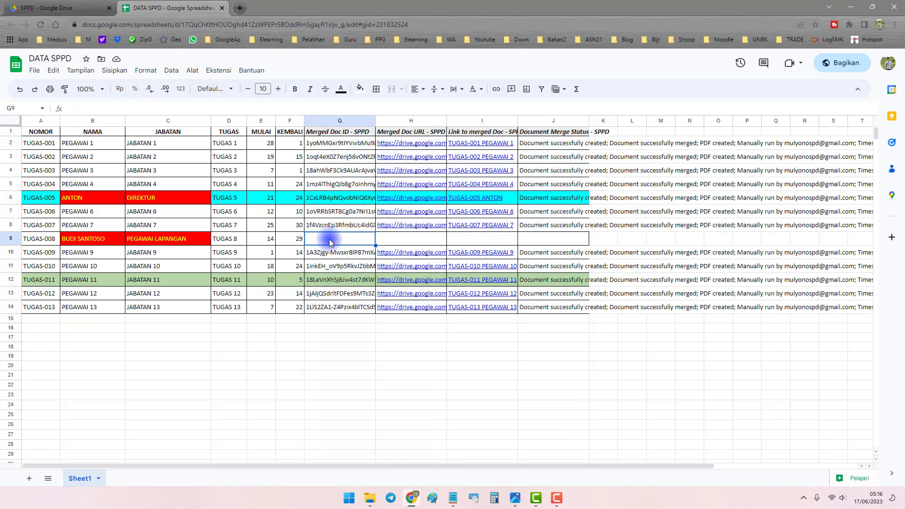
# Check row 9's TUGAS-008 entries, then launch the Autocrat add-on from Ekstensi.
pyautogui.click(190, 71)
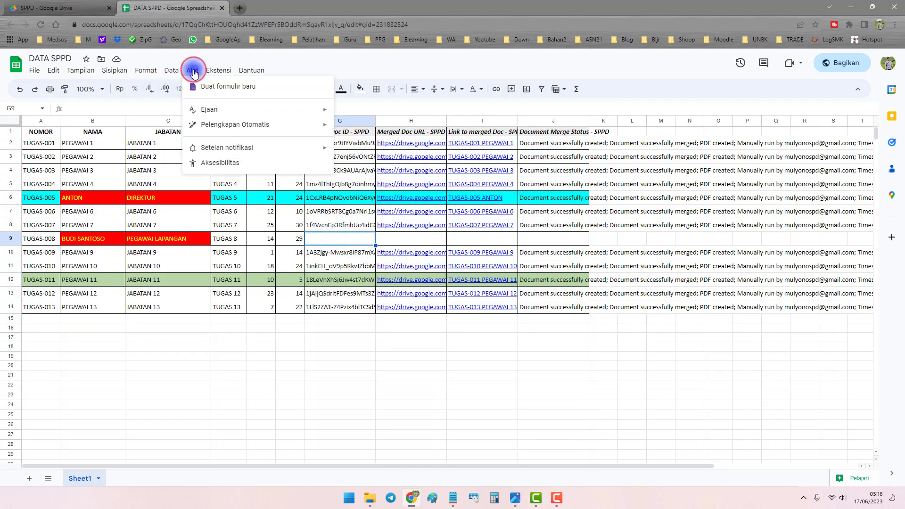
pyautogui.click(343, 242)
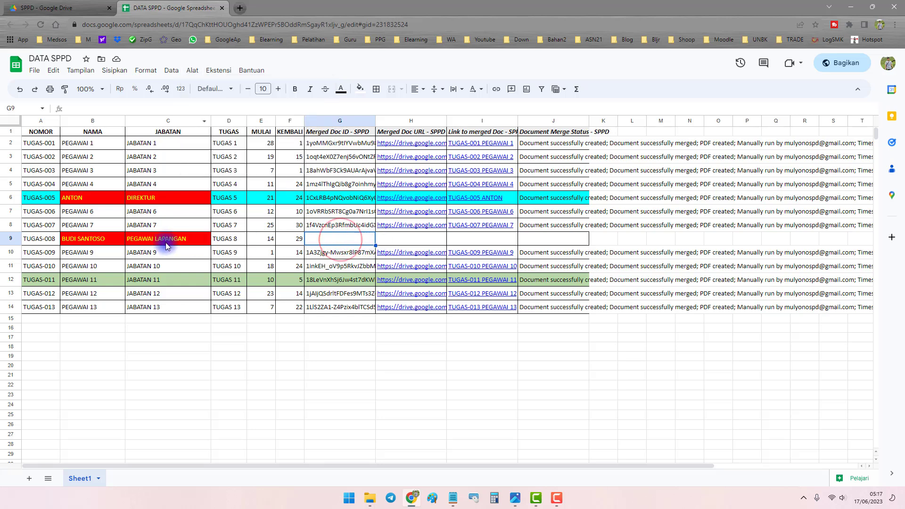
pyautogui.click(44, 242)
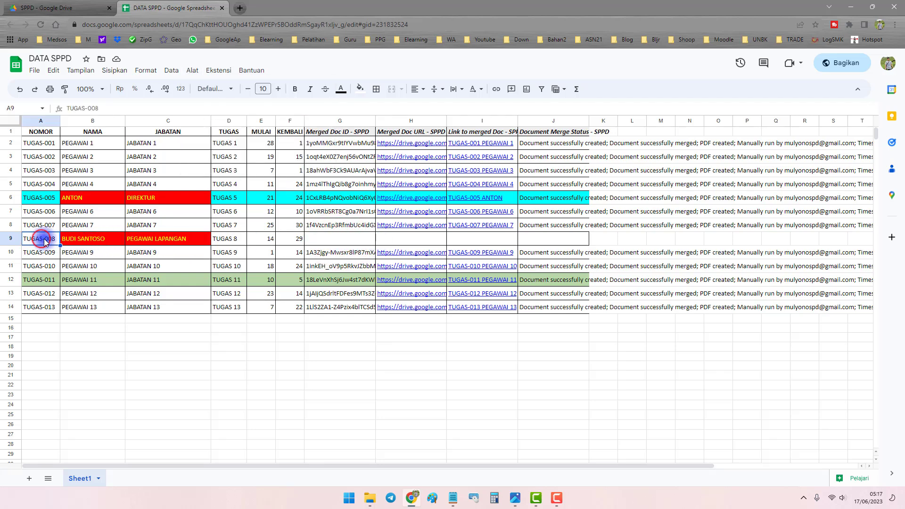
pyautogui.click(82, 241)
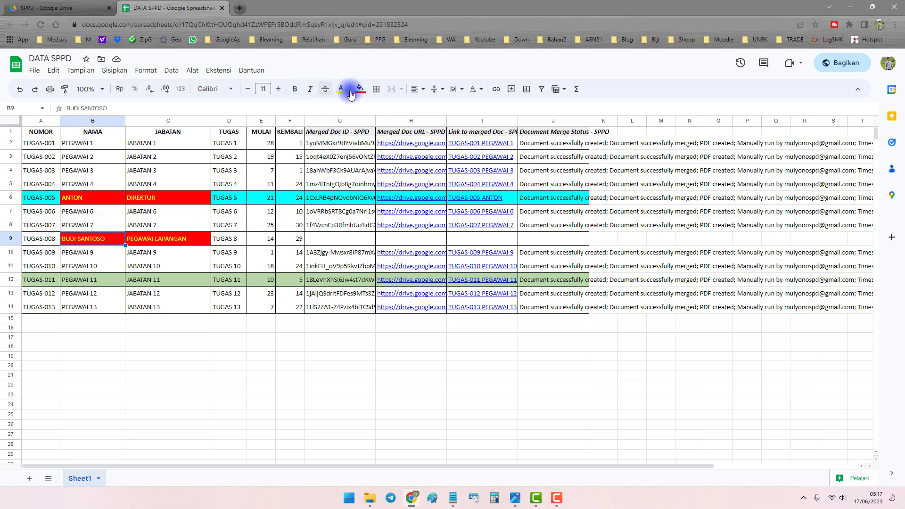
pyautogui.click(218, 71)
pyautogui.moveTo(236, 163)
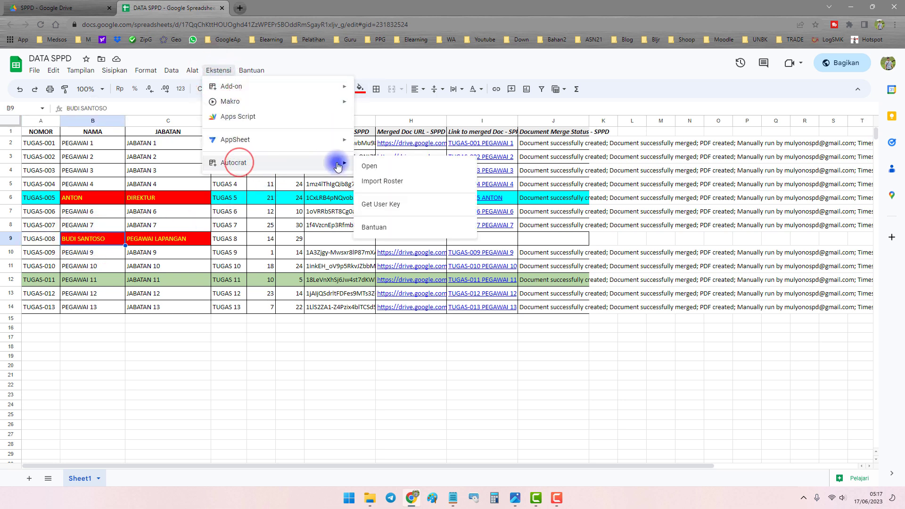
pyautogui.click(377, 163)
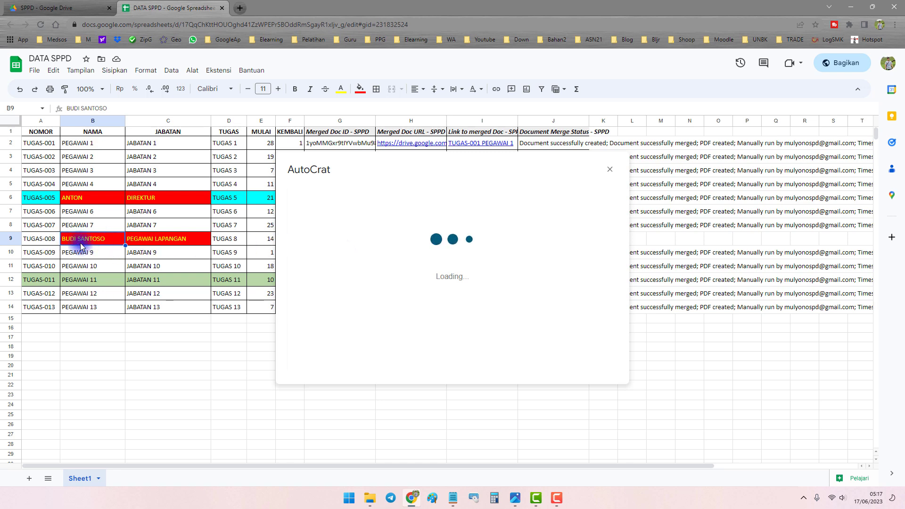
# Close the TUGAS-005 PDF preview in Drive and return to the spreadsheet with AutoCrat open.
pyautogui.click(49, 6)
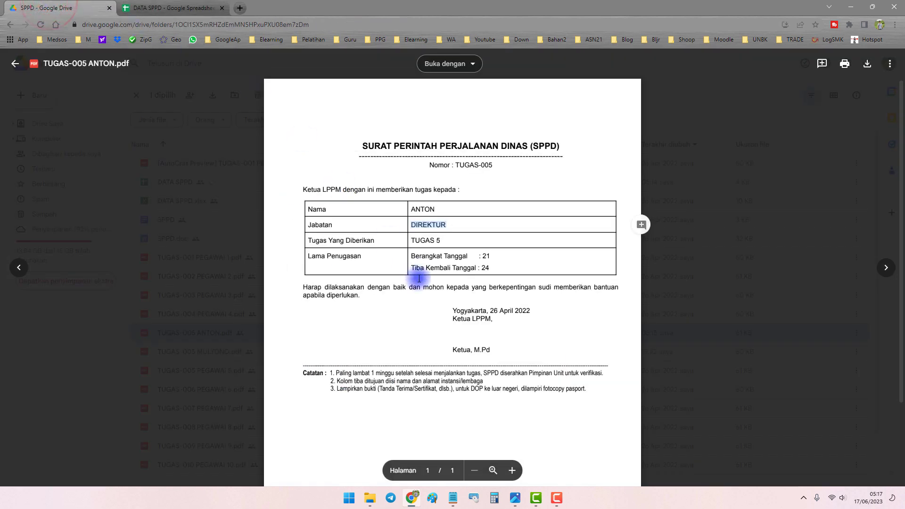
pyautogui.click(718, 212)
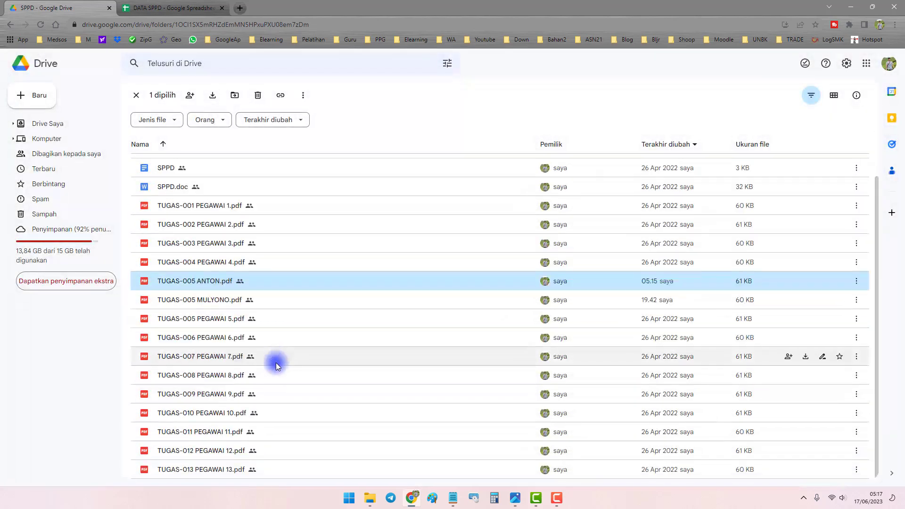
pyautogui.click(180, 10)
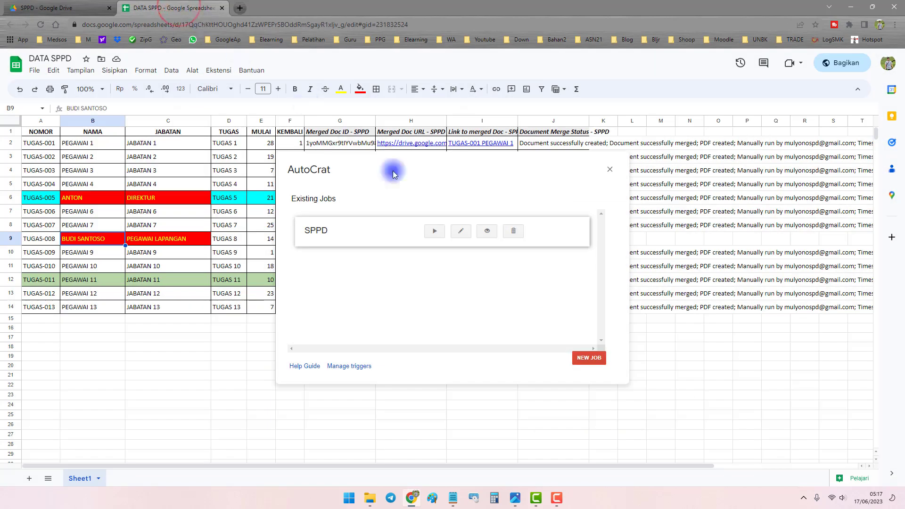
pyautogui.click(436, 235)
# Run the SPPD job in AutoCrat, which reports 1 row to merge.
pyautogui.click(870, 466)
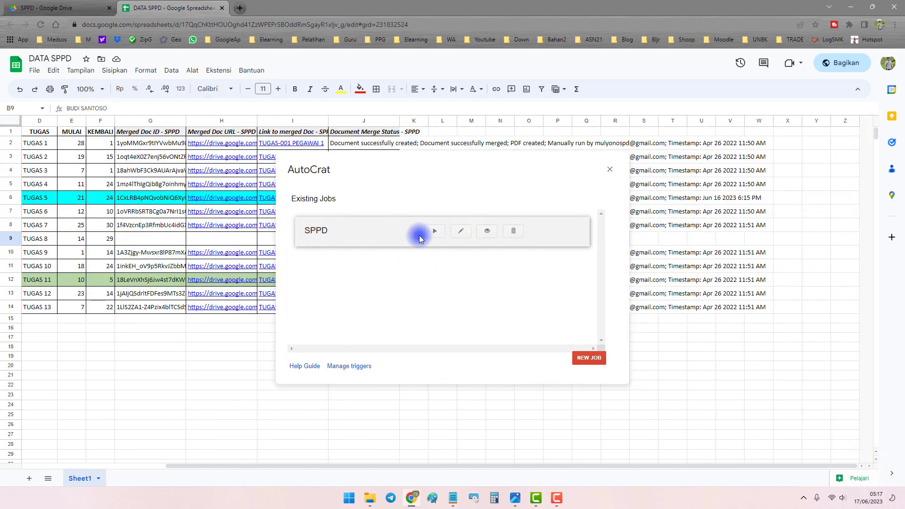
pyautogui.click(434, 231)
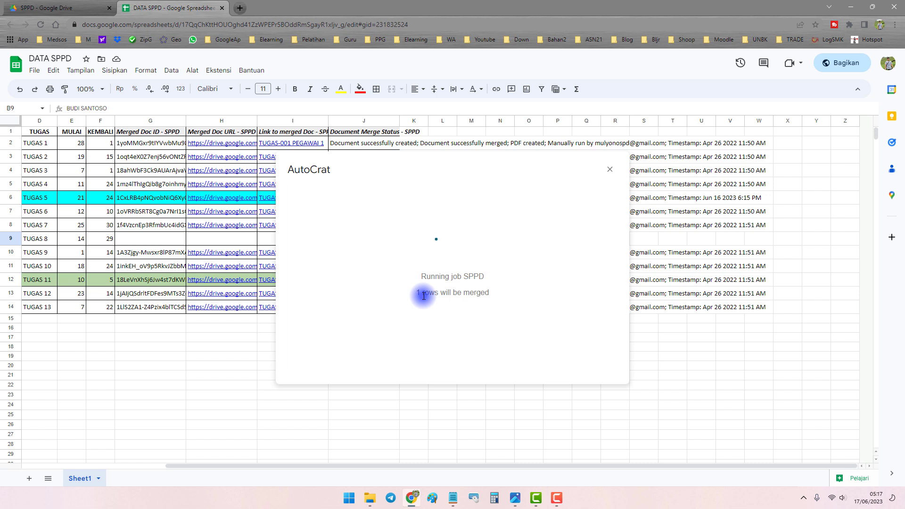
pyautogui.moveTo(415, 293); pyautogui.dragTo(488, 293)
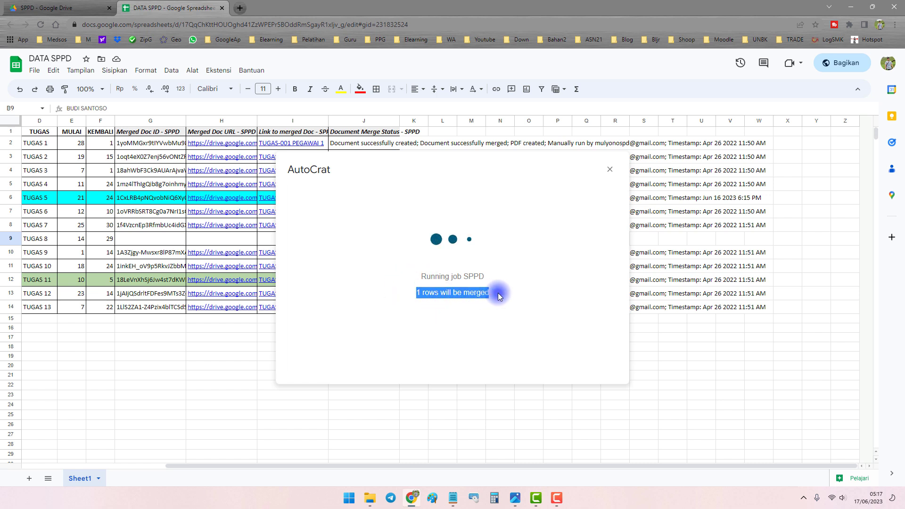
pyautogui.click(423, 275)
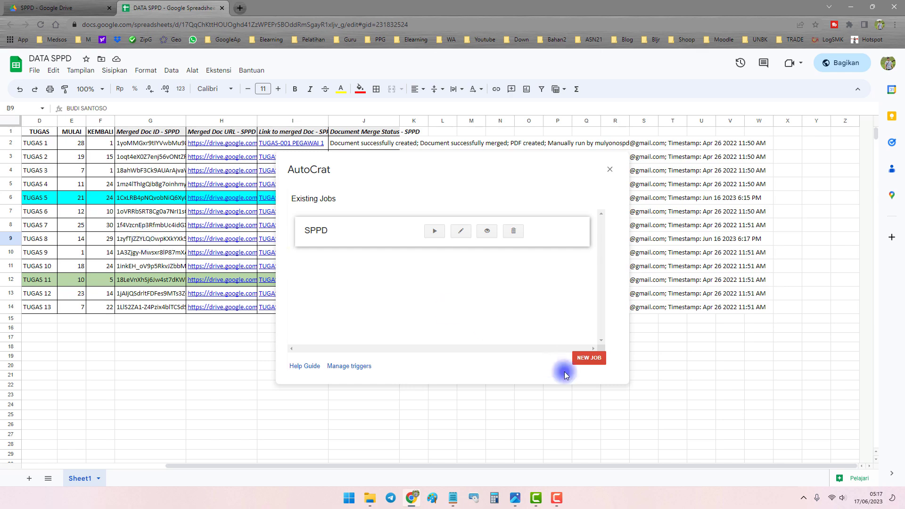
# Close AutoCrat and check the regenerated merge cells G9:J9 in row 9.
pyautogui.click(610, 171)
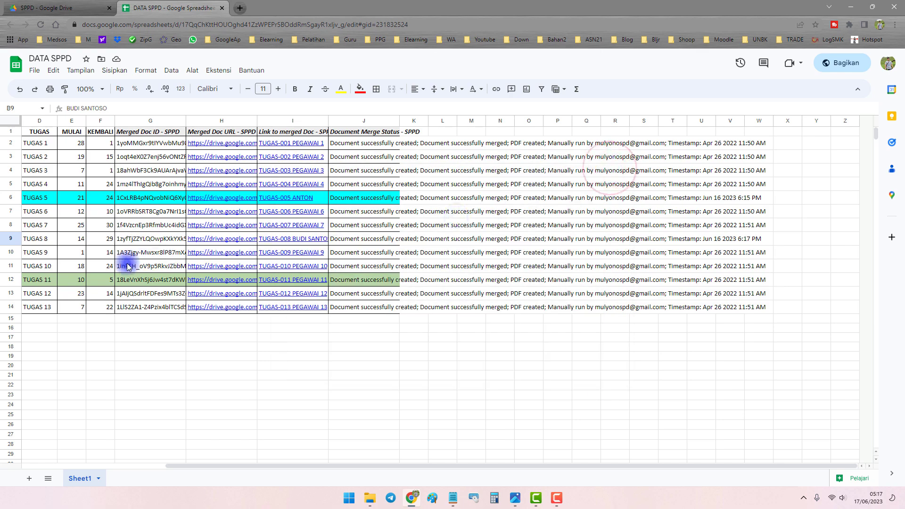
pyautogui.hscroll(-4, 155, 254)
pyautogui.click(136, 235)
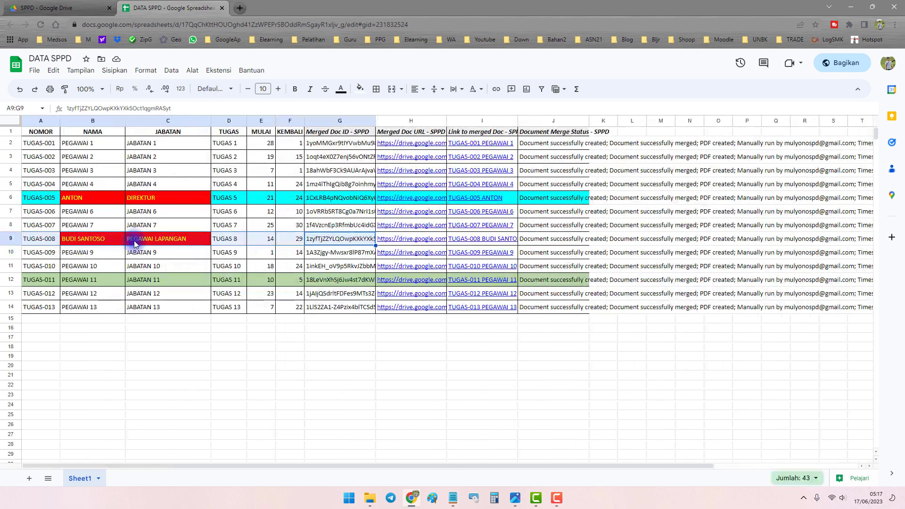
pyautogui.moveTo(324, 238); pyautogui.dragTo(556, 239)
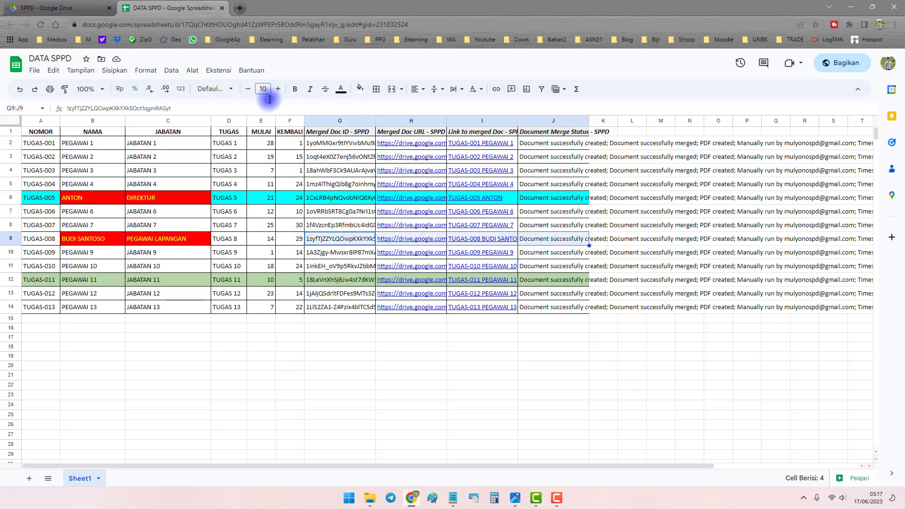
# Preview the new TUGAS-008 PDF in Drive, confirming the PEGAWAI LAPANGAN job title, then return to DATA SPPD.
pyautogui.click(81, 6)
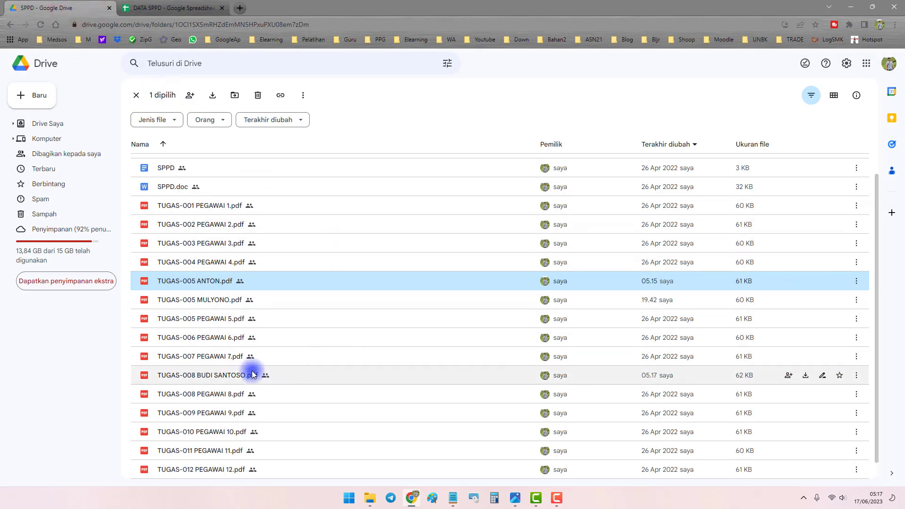
pyautogui.click(267, 375)
pyautogui.doubleClick(296, 354)
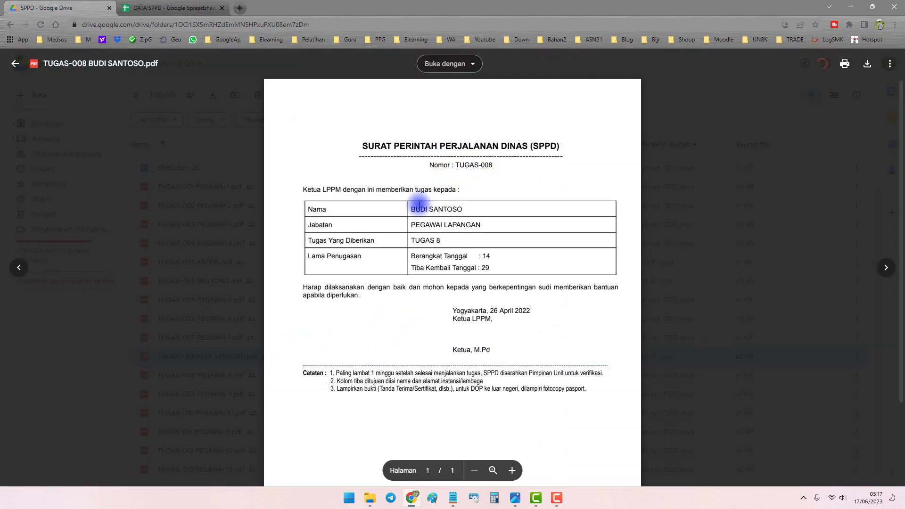
pyautogui.moveTo(410, 225); pyautogui.dragTo(477, 225)
pyautogui.click(705, 241)
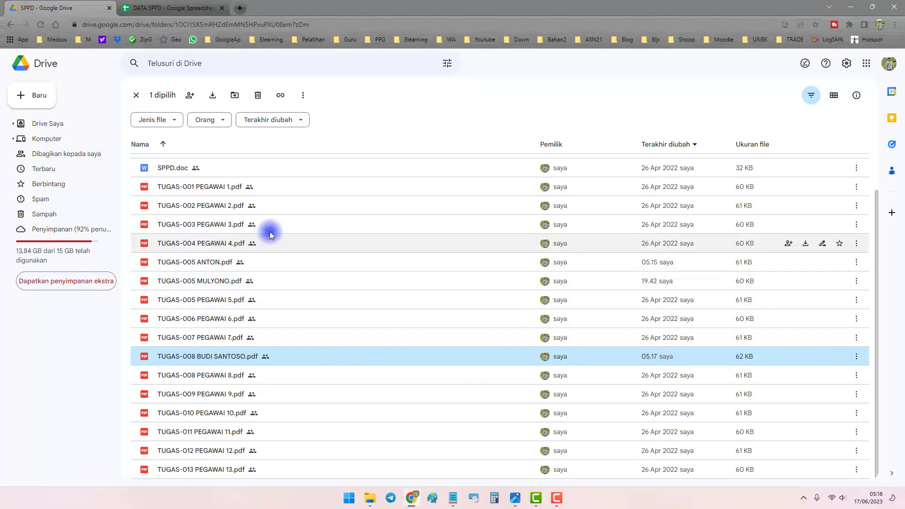
pyautogui.click(174, 10)
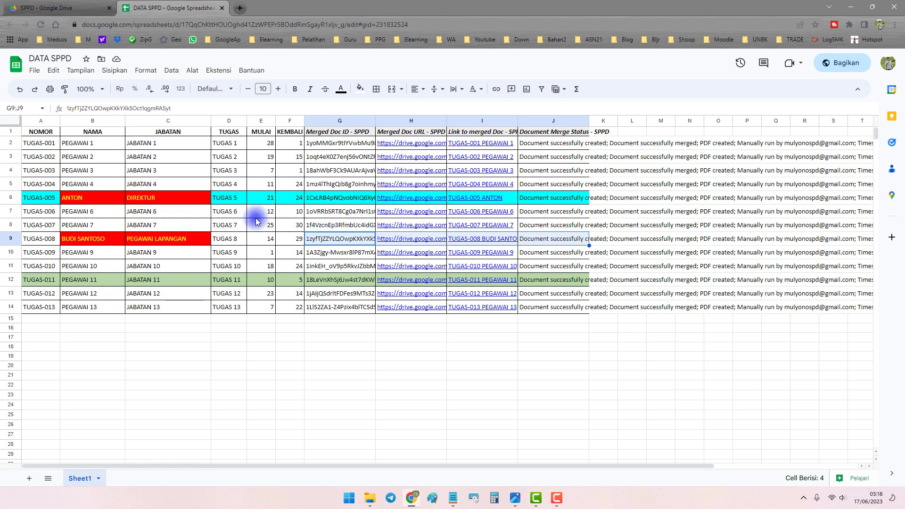
# Review the data range A2:F14, ending on TUGAS-008 in cell A9.
pyautogui.moveTo(36, 143); pyautogui.dragTo(287, 313)
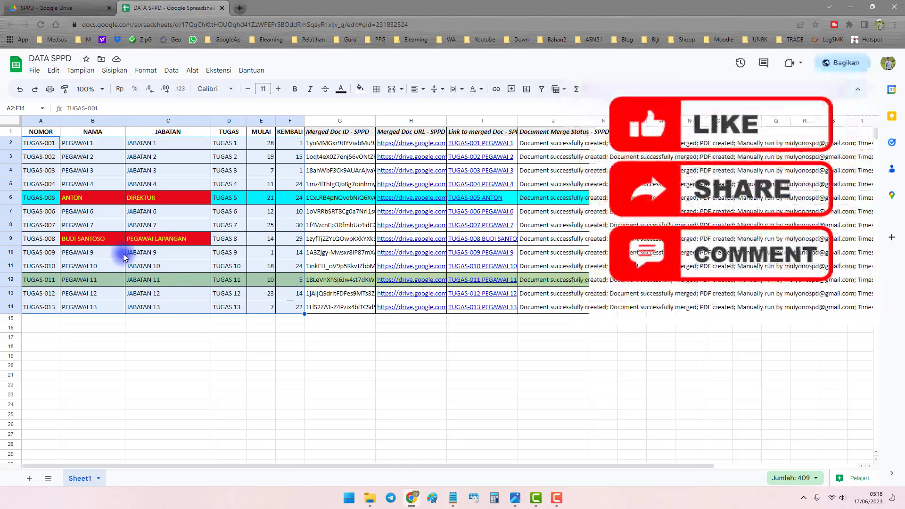
pyautogui.click(80, 255)
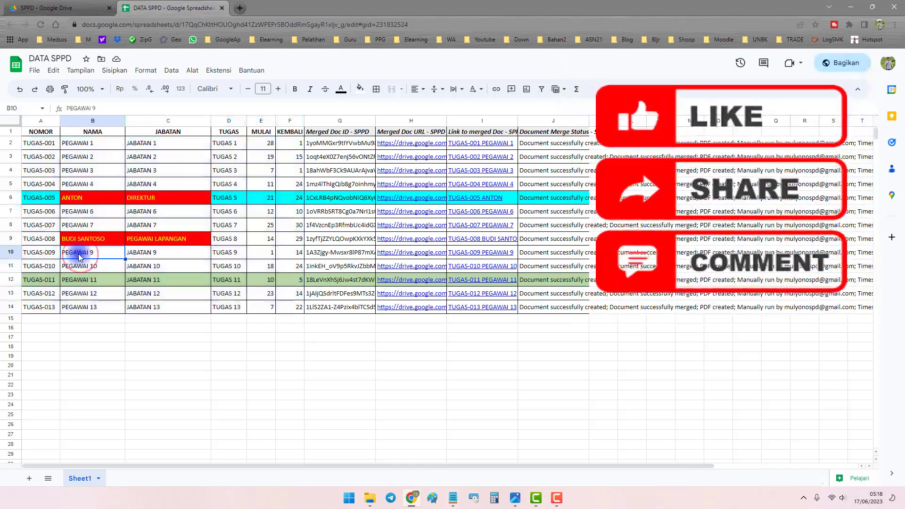
pyautogui.click(34, 232)
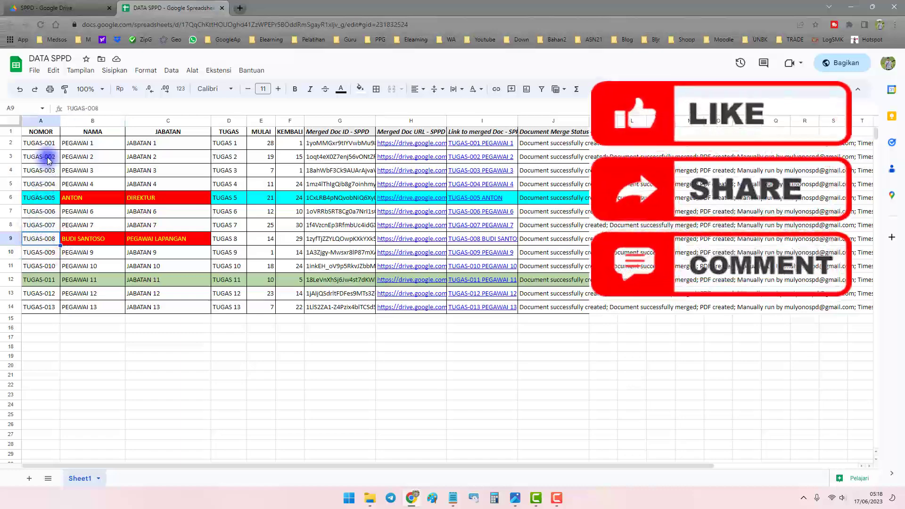